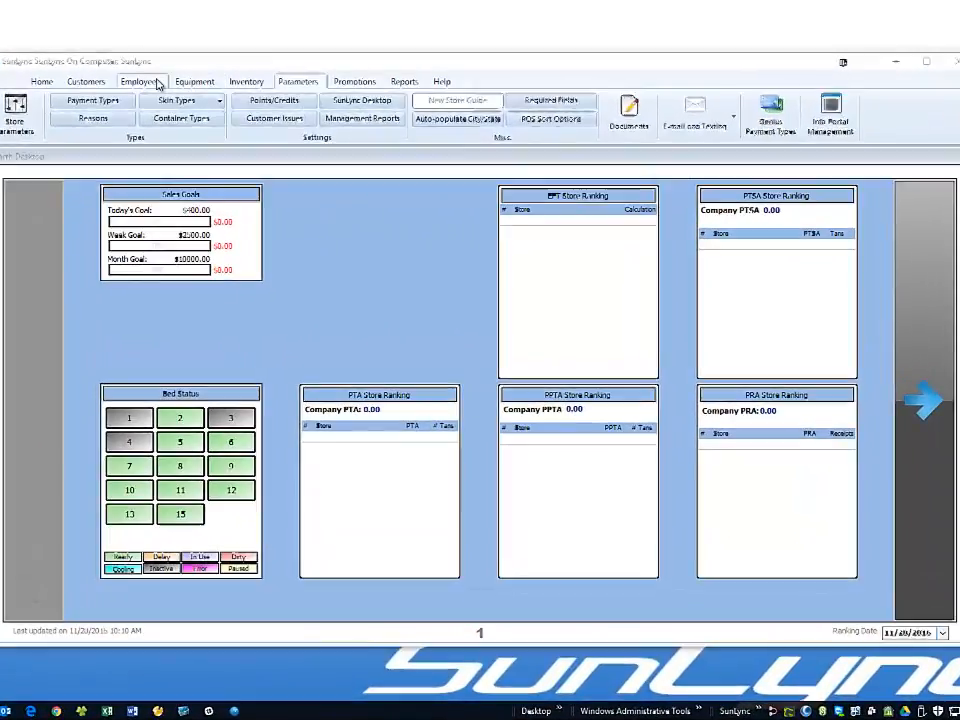
- Review the employee security template's Customers and Parameters rights, then close the templates
left_click(152, 84)
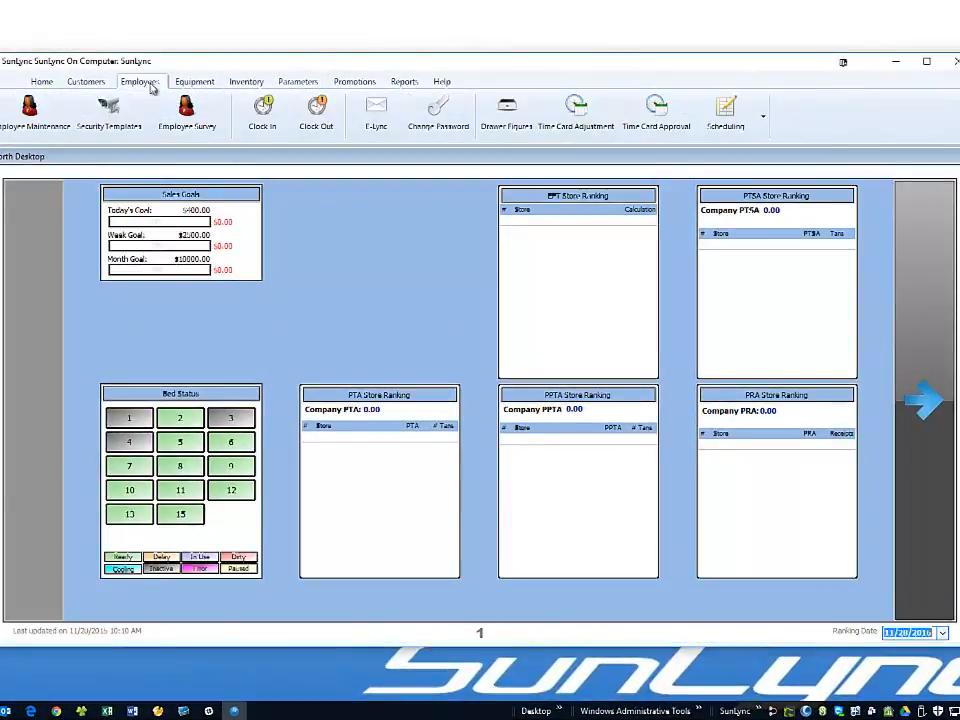
left_click(112, 106)
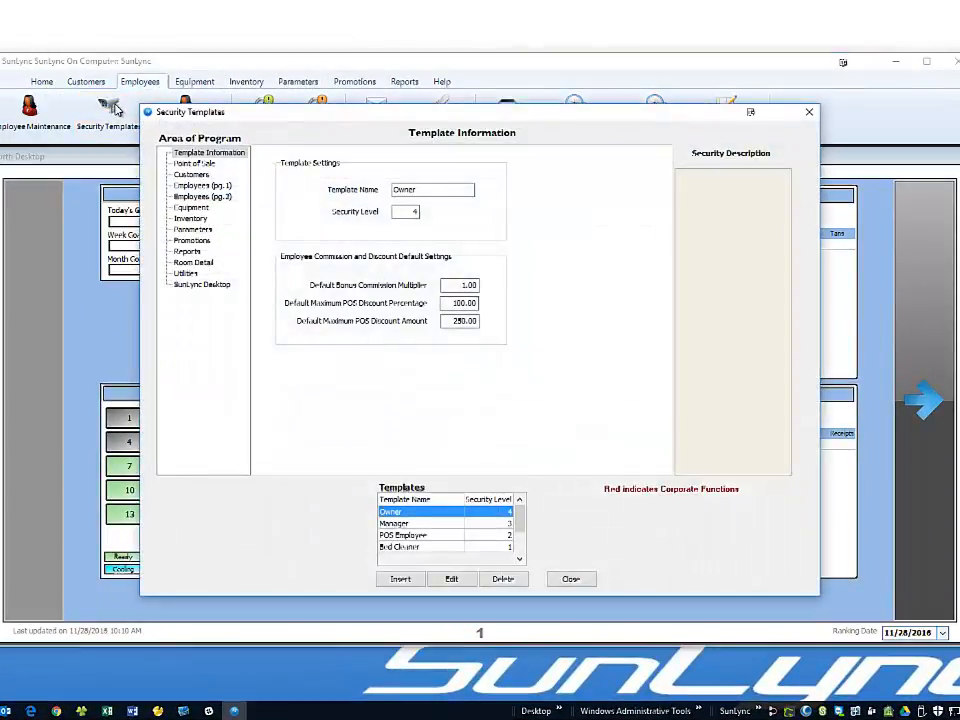
left_click(190, 175)
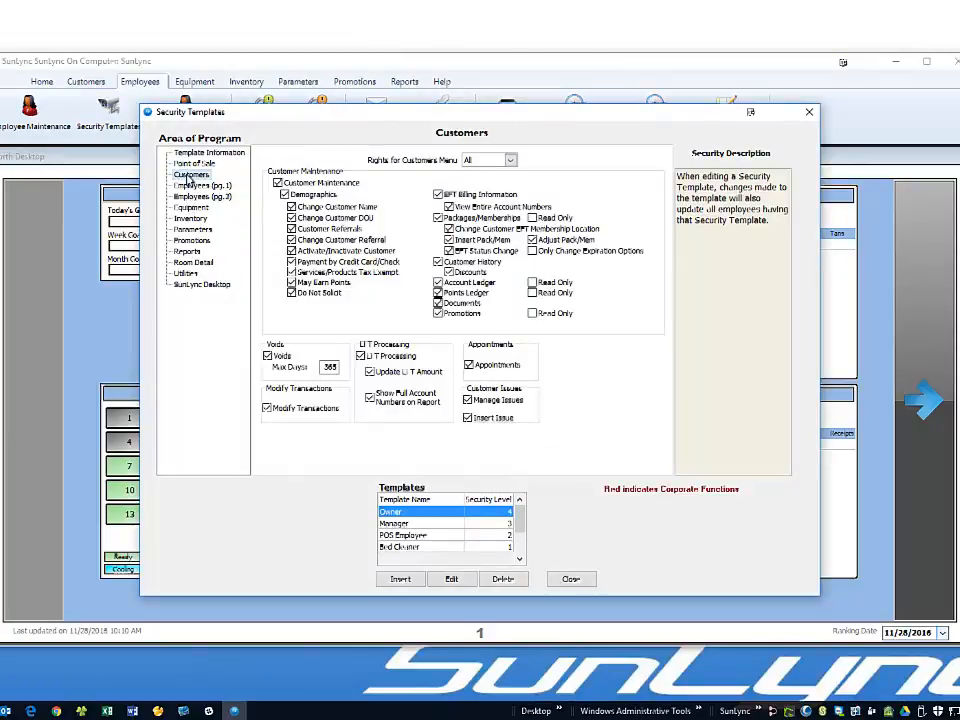
left_click(190, 230)
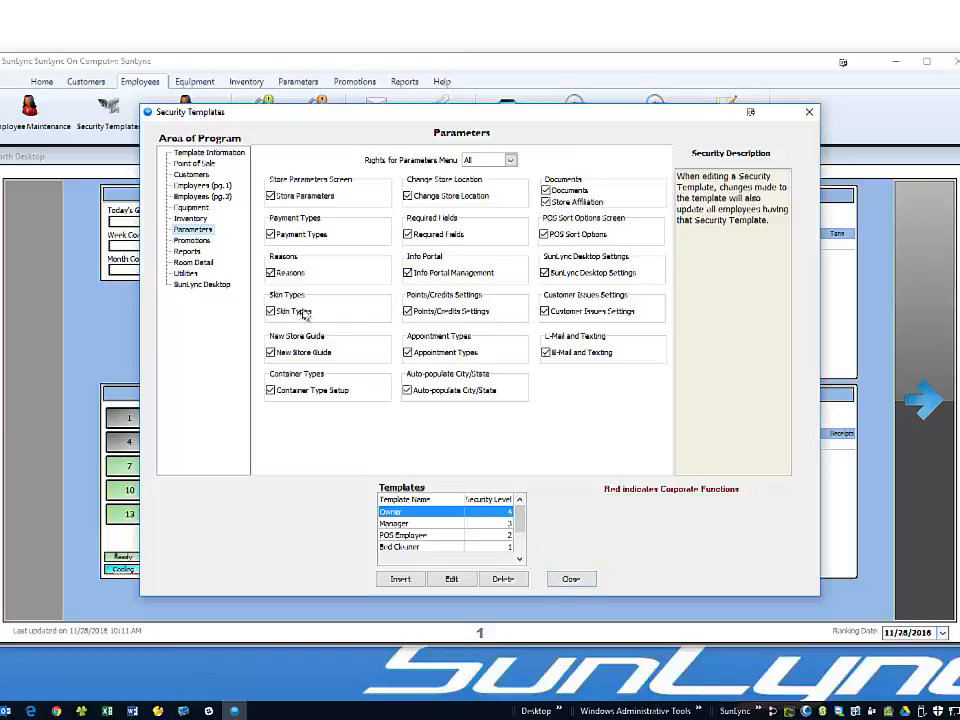
left_click(572, 579)
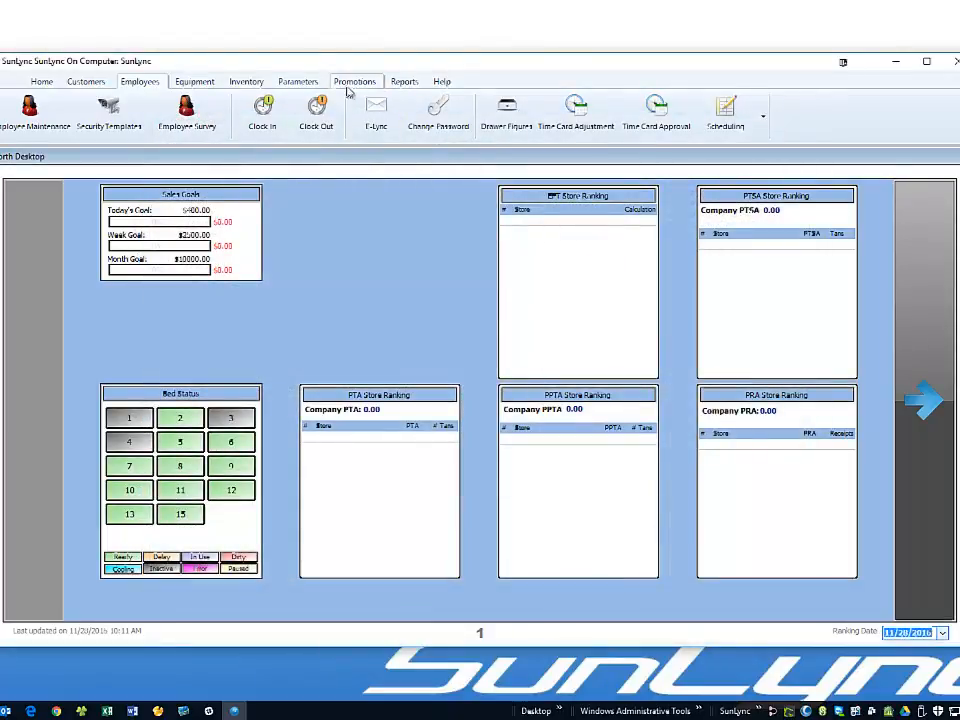
- Open Fitzpatrick question management under Parameters > Skin Types > Fitzpatrick Surveys
left_click(308, 86)
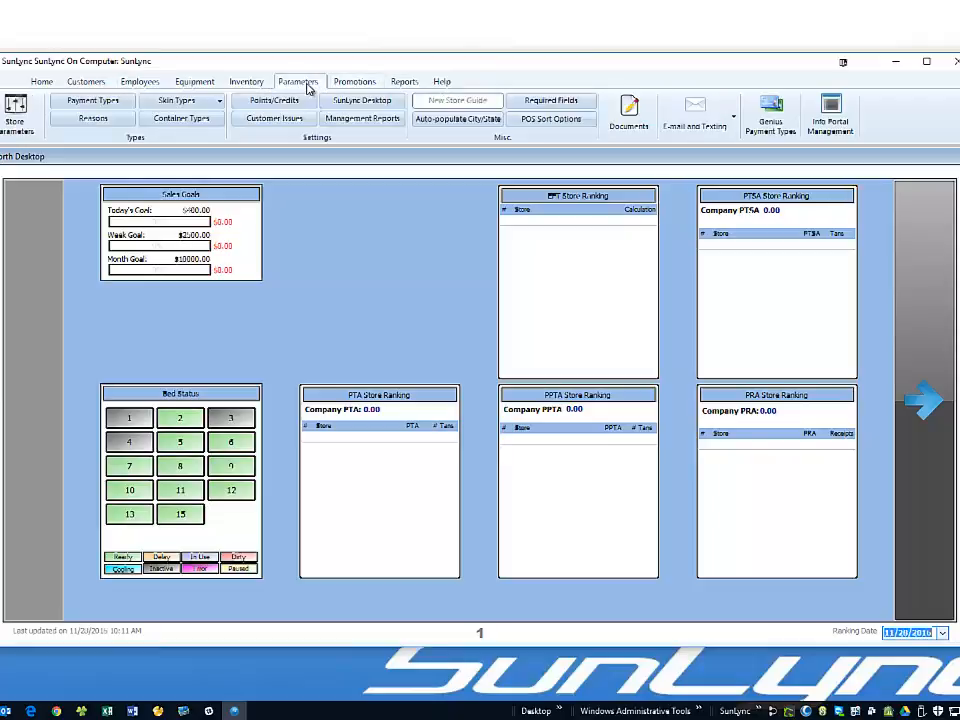
left_click(191, 102)
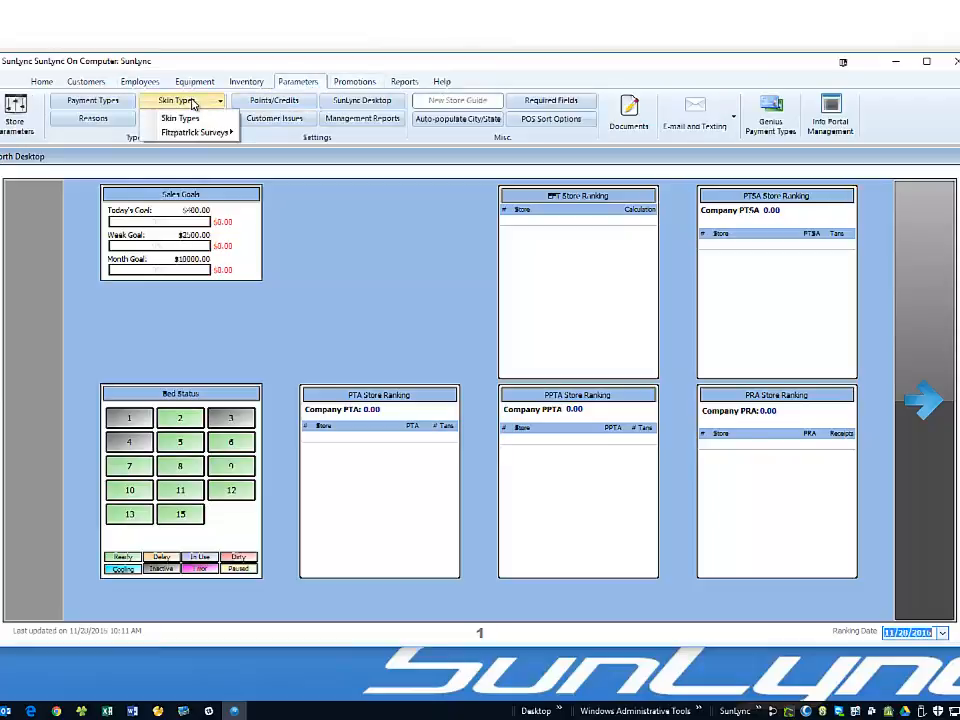
mouse_move(188, 136)
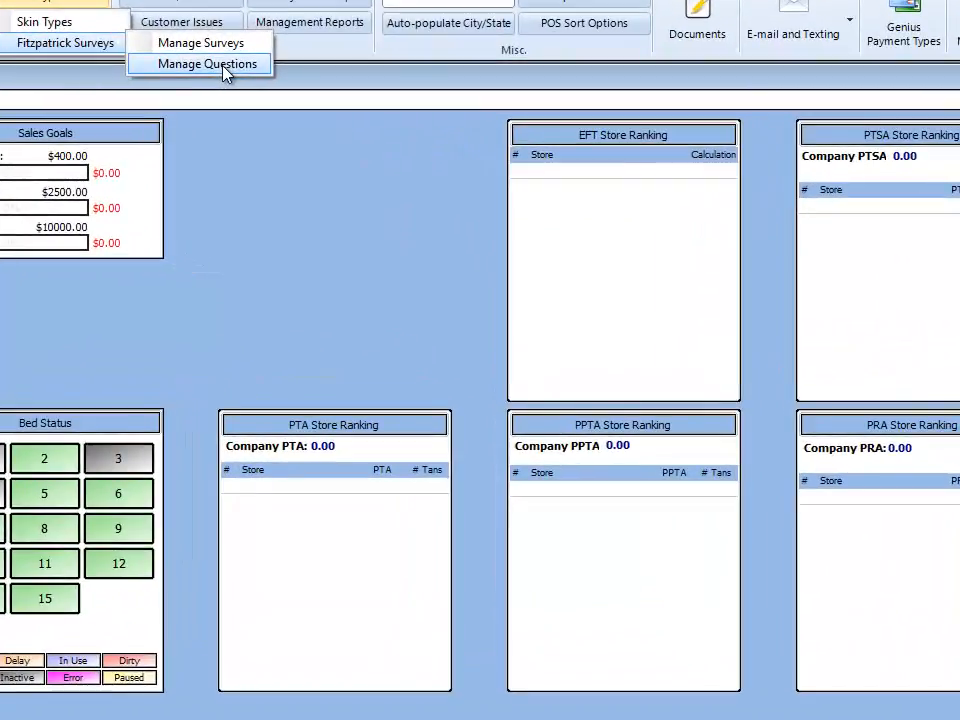
left_click(225, 68)
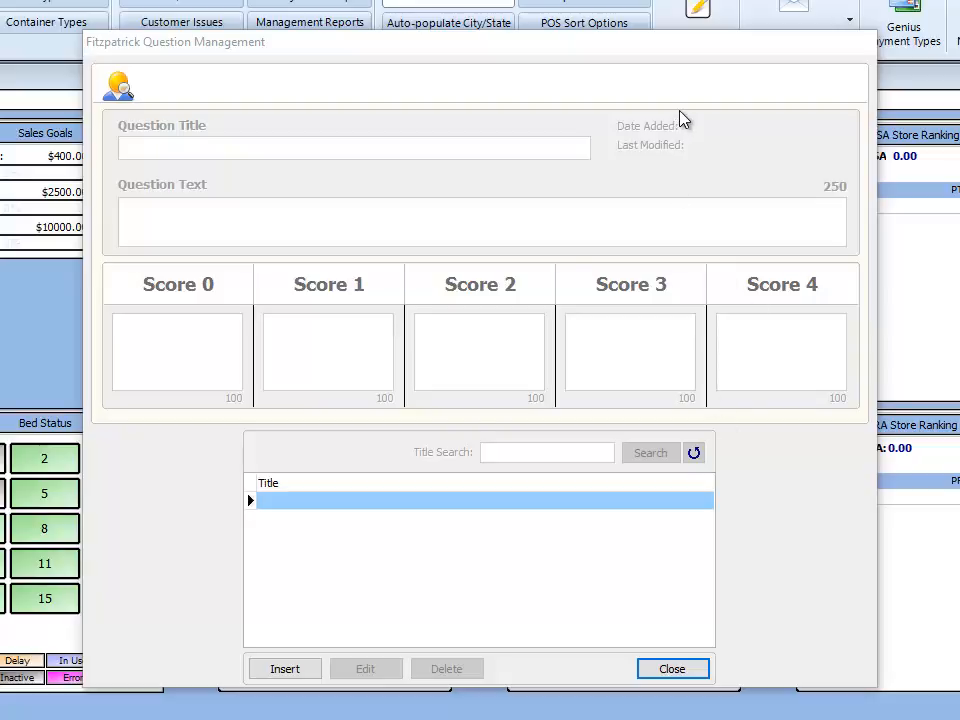
- Insert a new question with title and text 'What is the color of your eyes?'
left_click(300, 677)
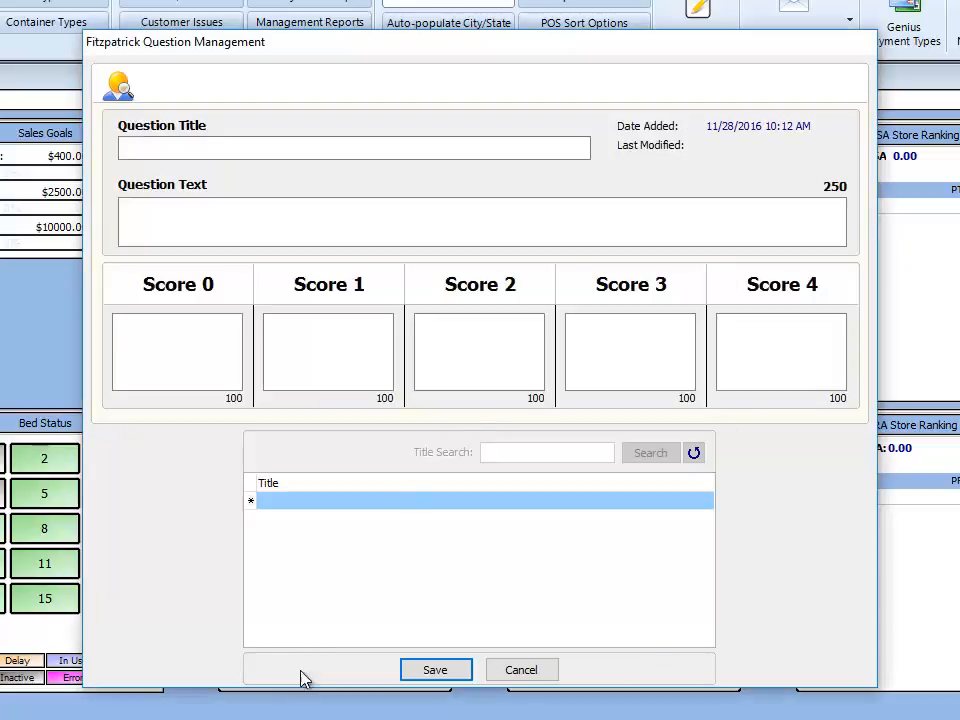
left_click(218, 150)
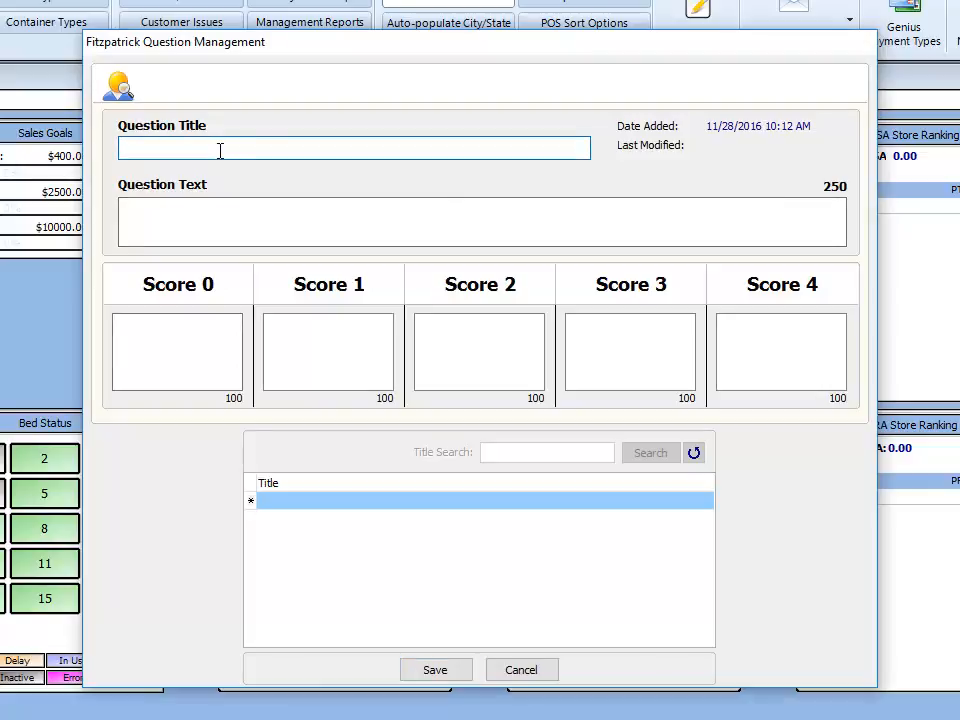
type("What is the color of your eyes?")
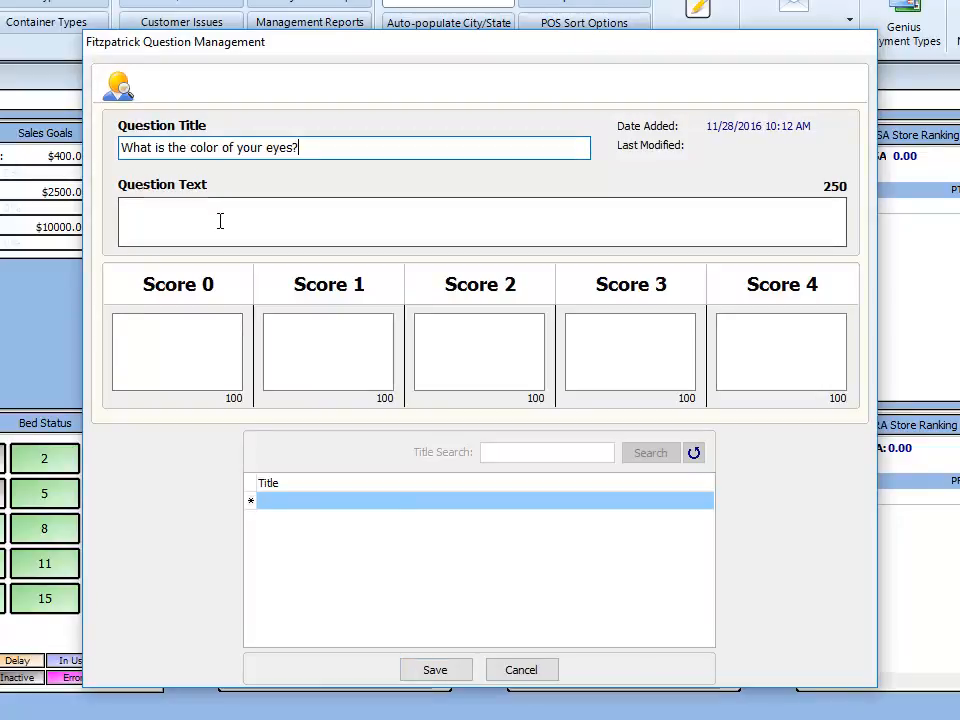
left_click(216, 222)
type("What is the color of your eyes?")
- Fill scores 0–4 with eye colours from Light blue to Brownish Black and save the question
left_click(226, 359)
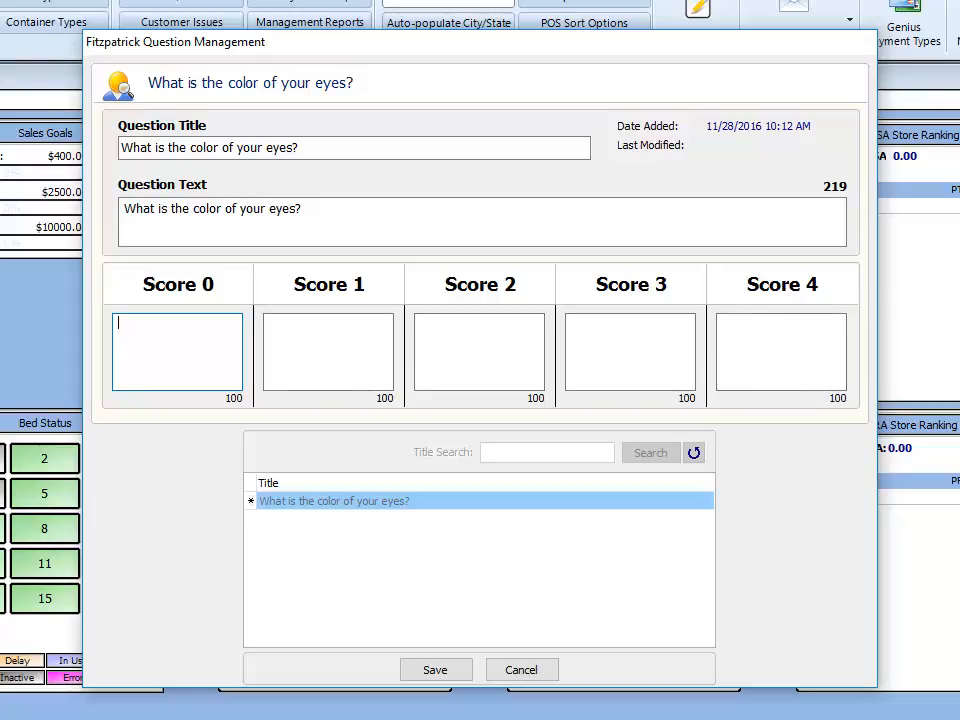
left_click(171, 326)
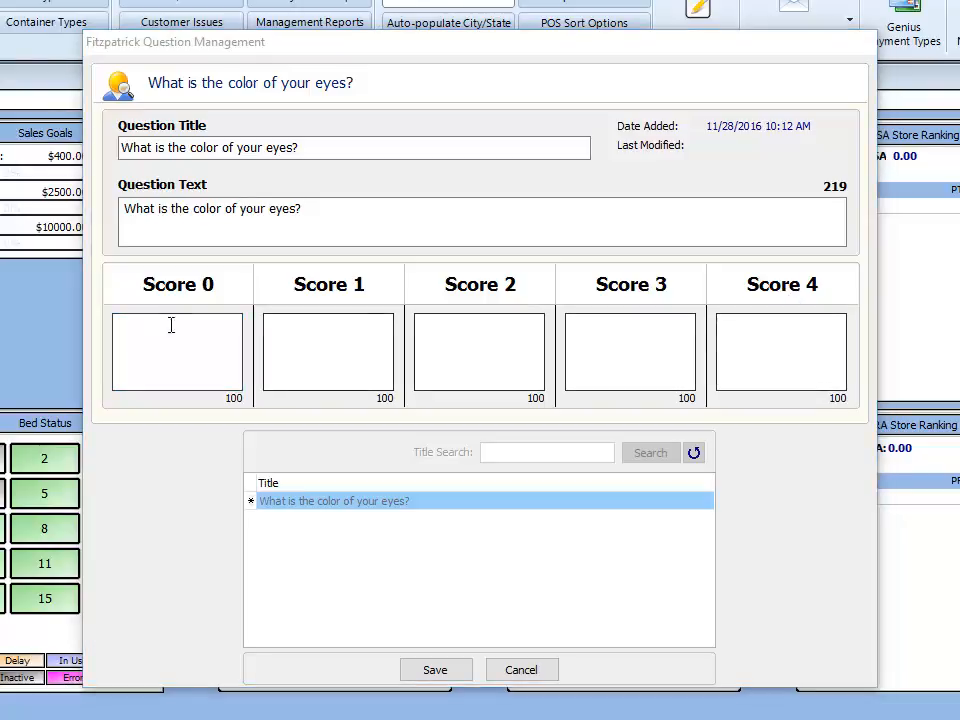
type("Light blue, gray, or green")
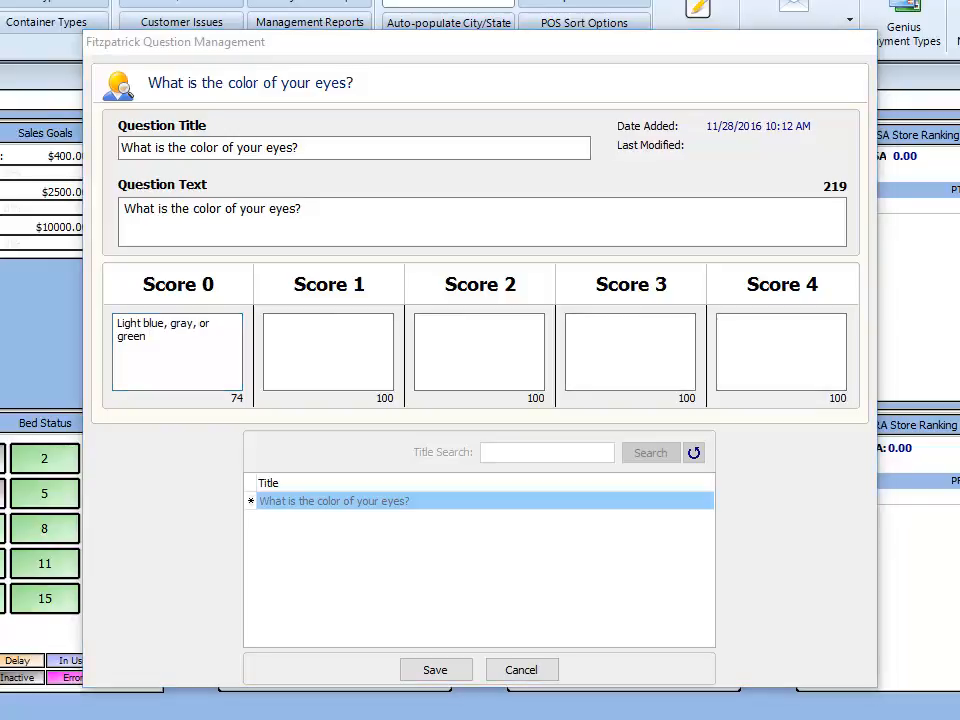
left_click(285, 335)
type("Blue, gray, or green")
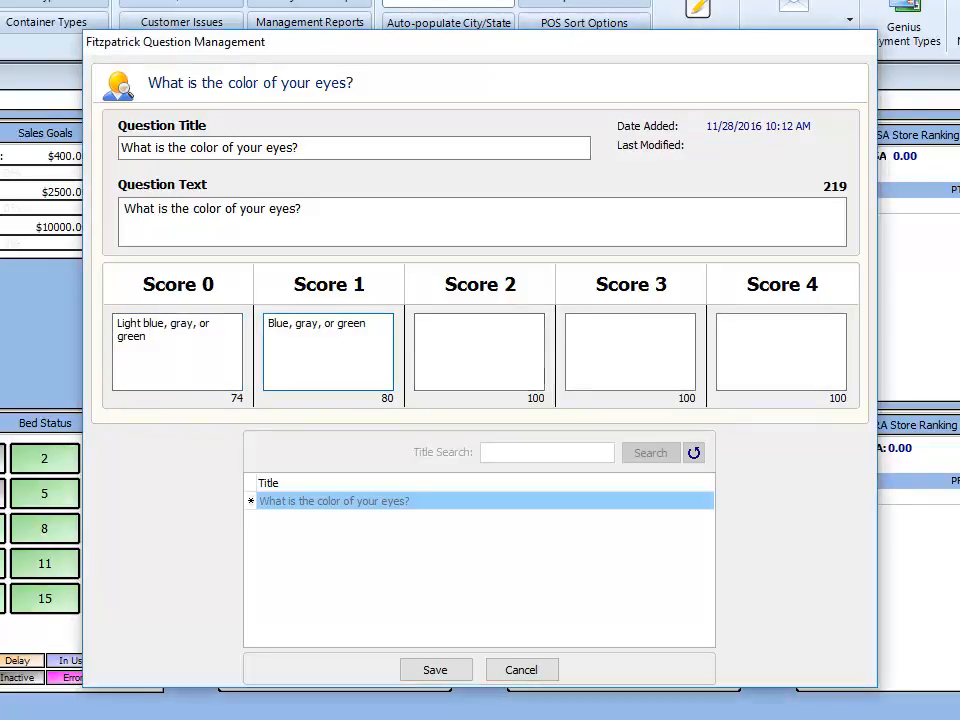
left_click(454, 347)
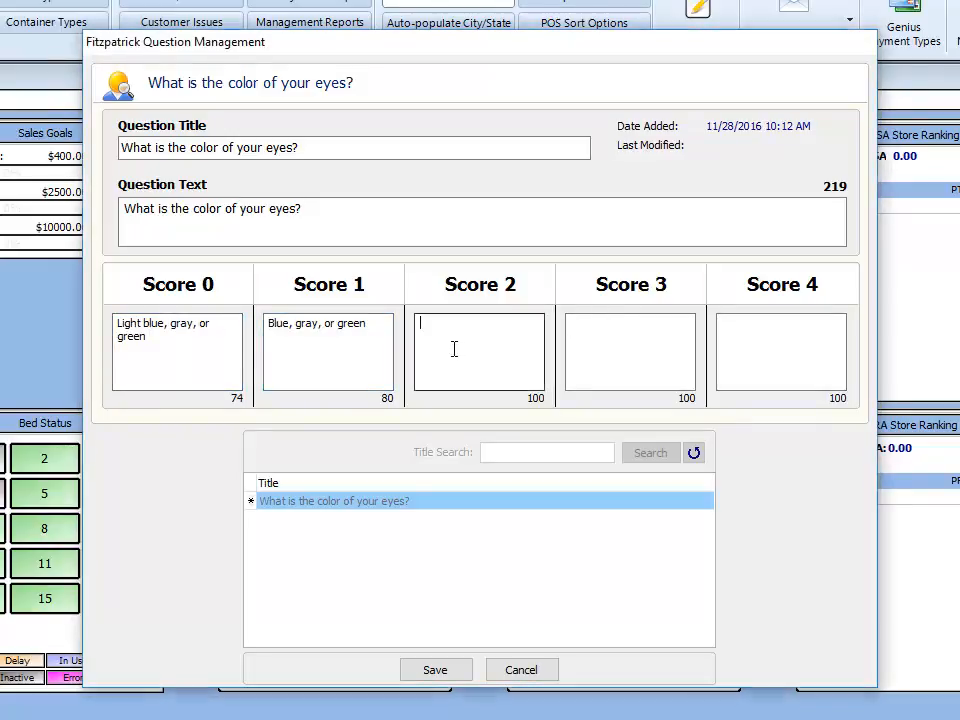
type("Hazel or light brown")
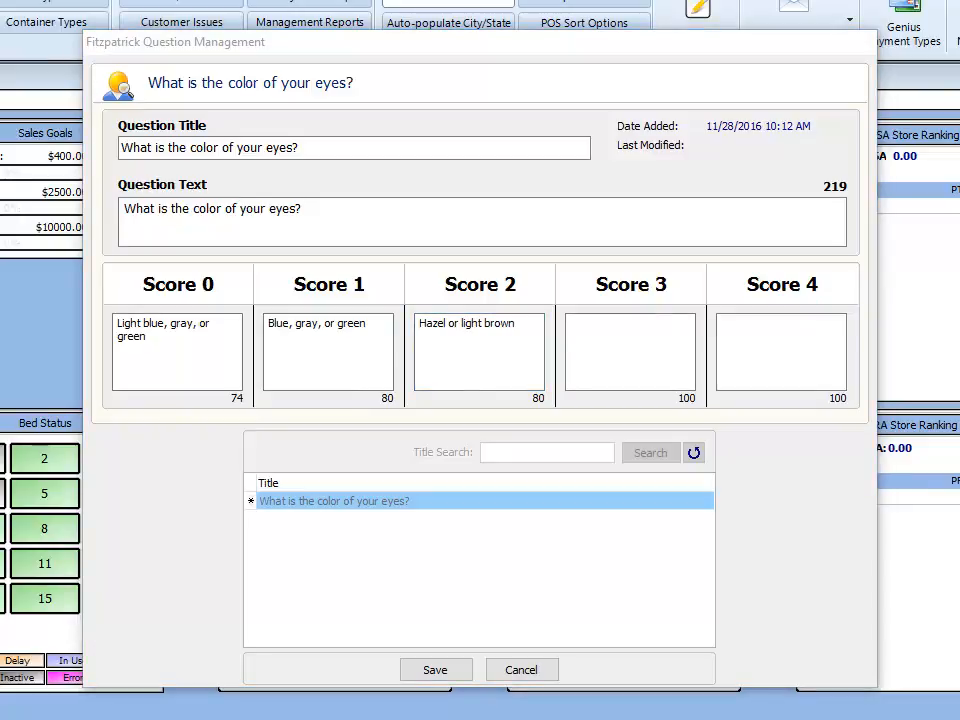
left_click(630, 355)
type("Dark Brown")
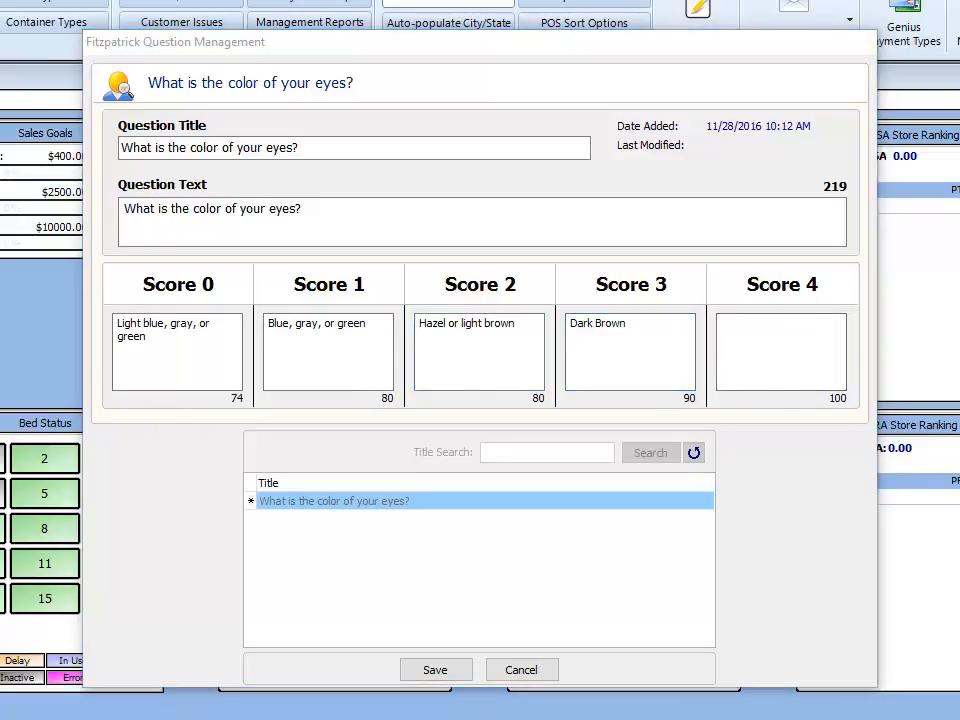
left_click(763, 332)
type("Brownish Black")
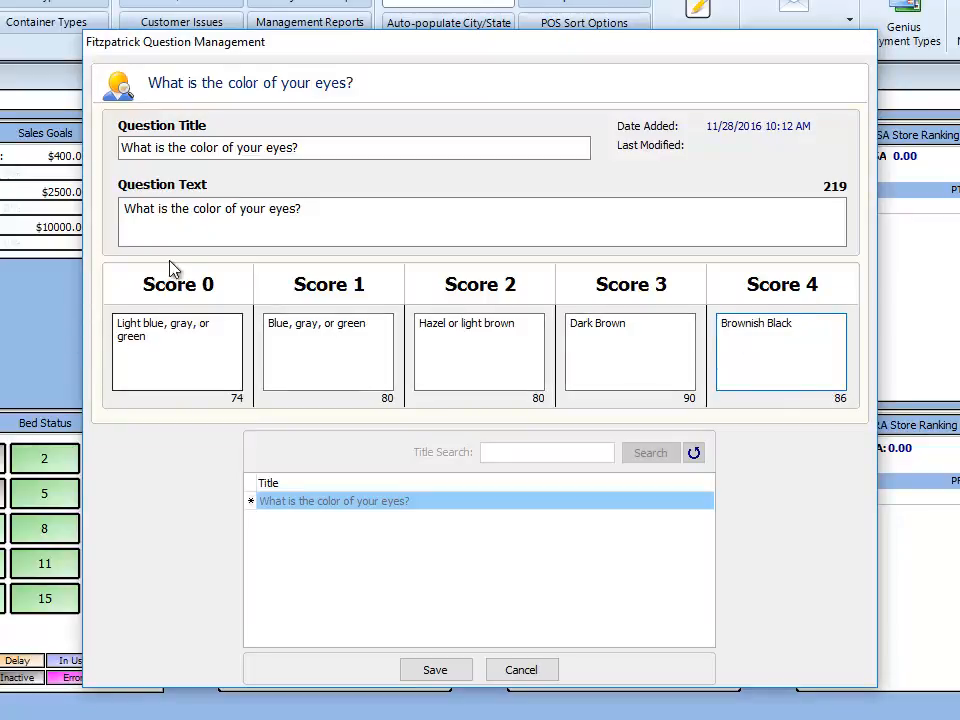
left_click(434, 672)
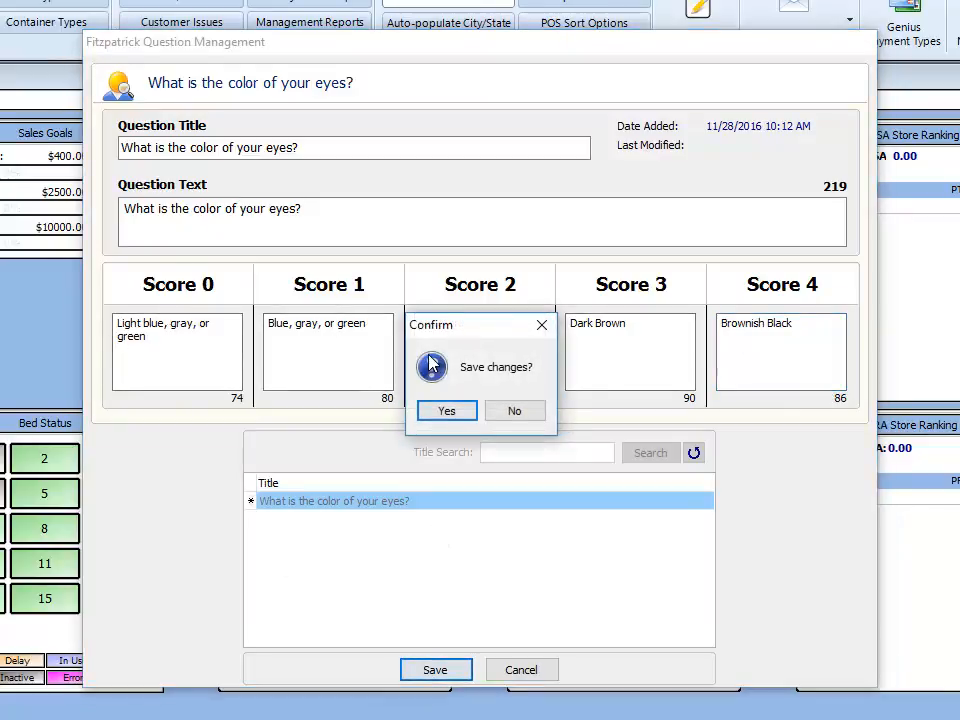
left_click(440, 412)
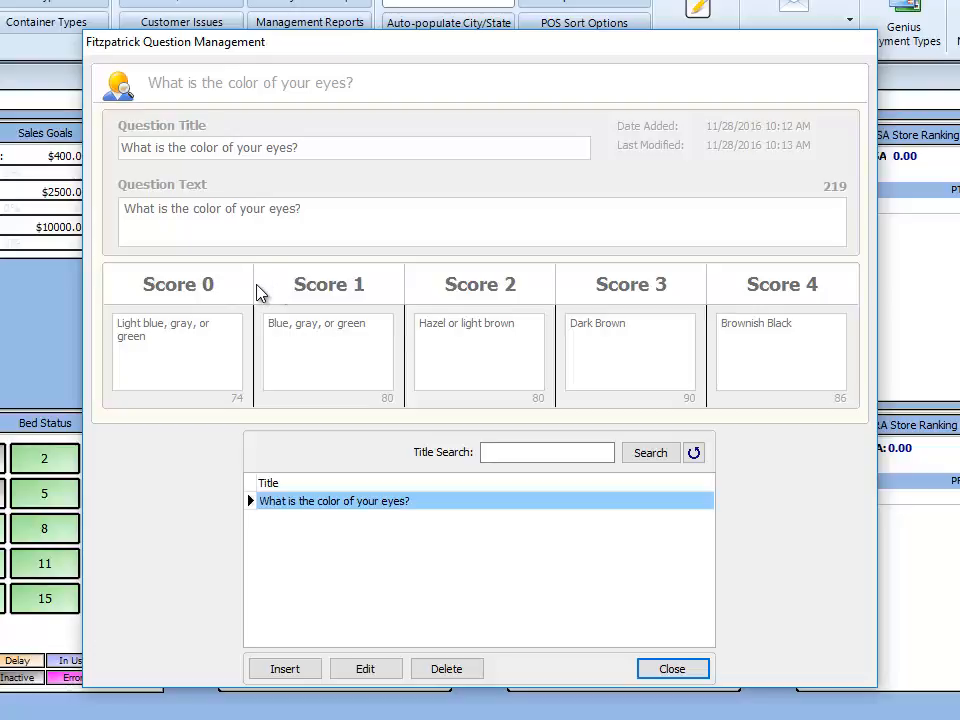
- Insert a hair colour question with Score 0 'Sandy Red' and Score 1 'Blonde'
left_click(283, 670)
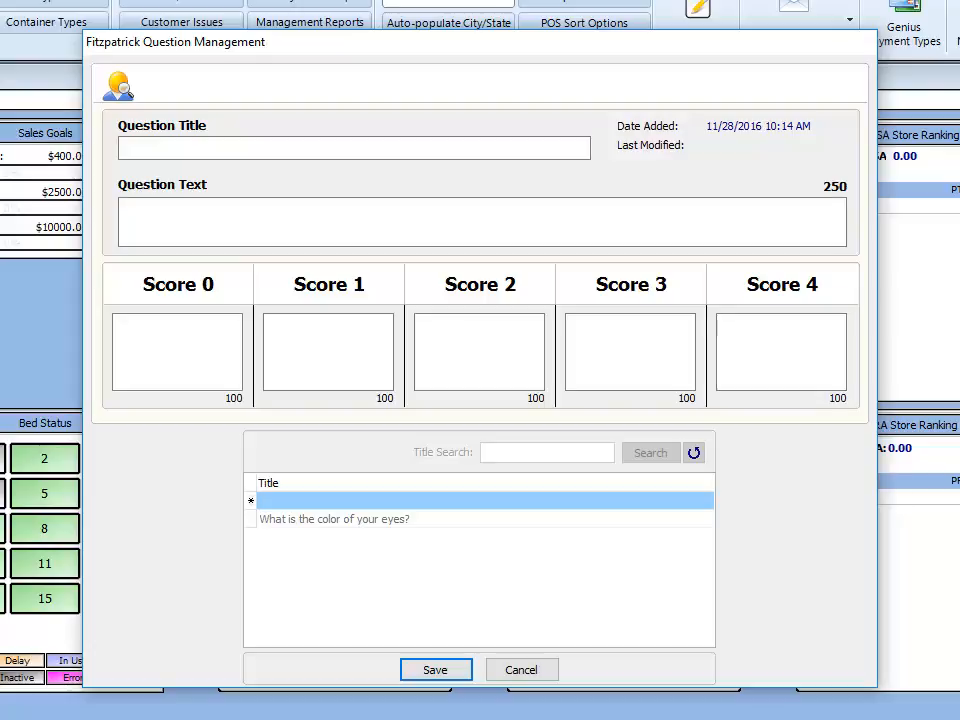
left_click(189, 146)
type("What is the natural color of your hair?")
left_click(221, 219)
type("What is the natural color of your hair?")
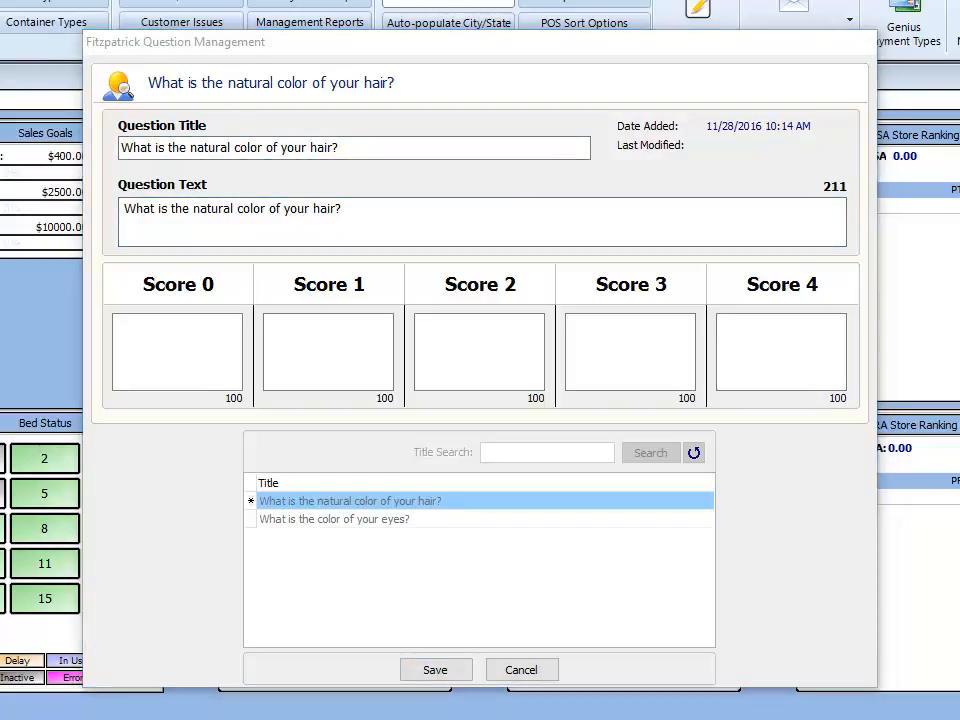
left_click(193, 330)
type("Sandy Red")
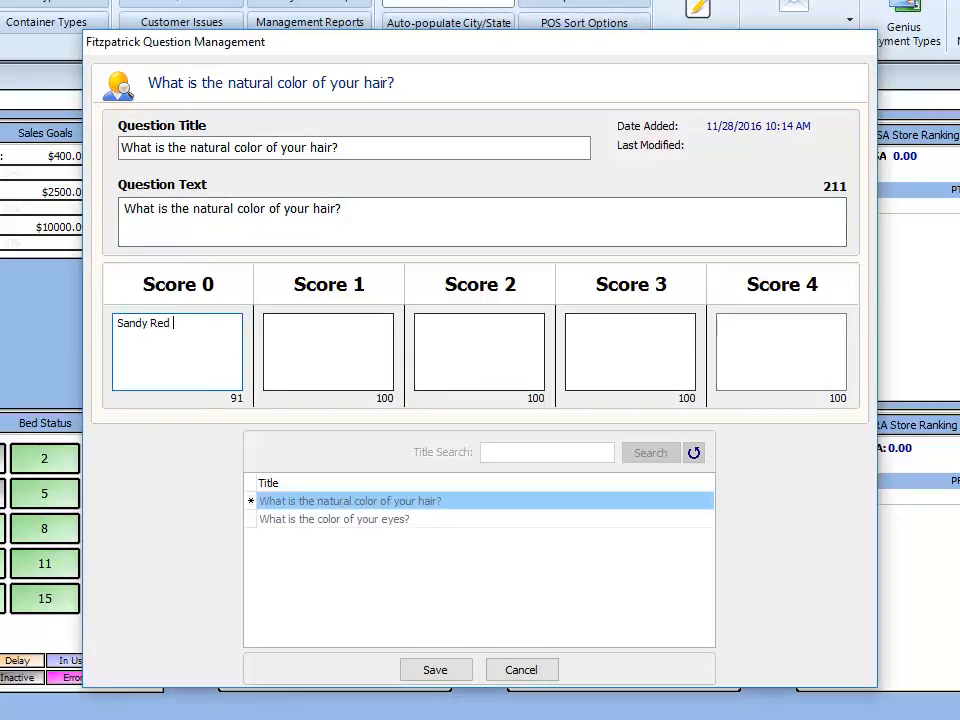
left_click(375, 332)
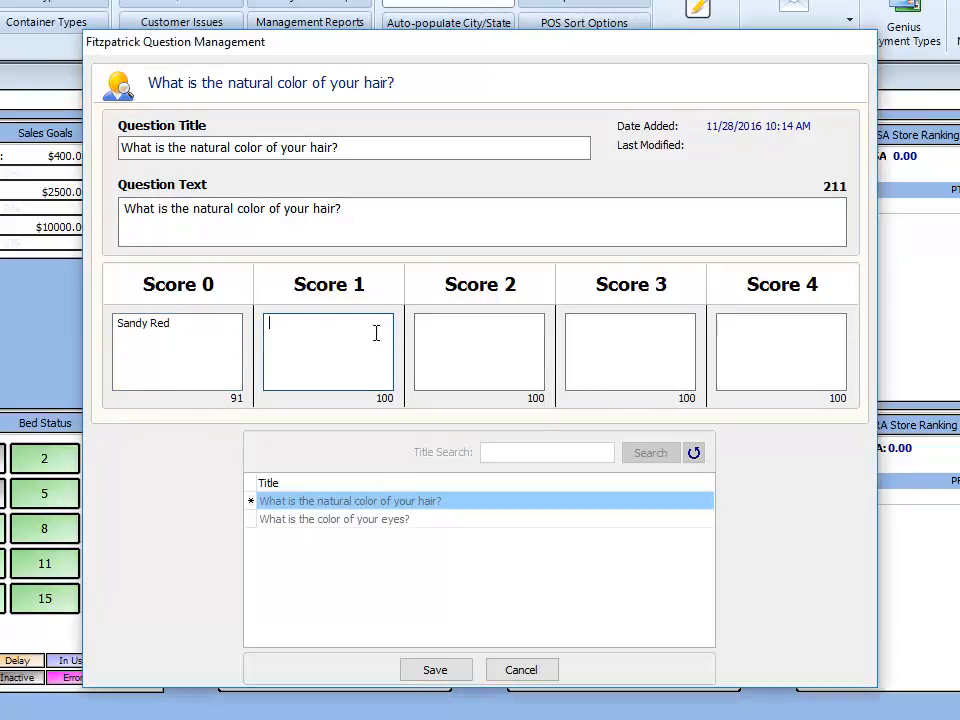
type("Blonde")
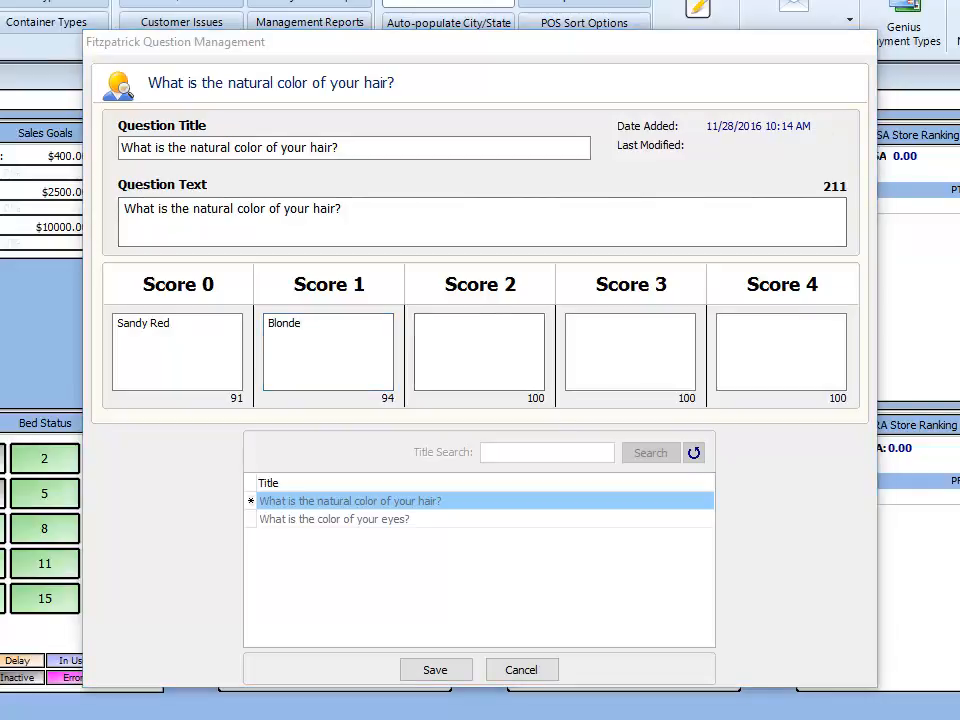
- Set scores 2–4 to Chestnut/Dark Blonde, Dark Brown and Black, then save the question
left_click(527, 360)
type("Chestnut/Dark Blonde")
key("BackSpace")
key("BackSpace")
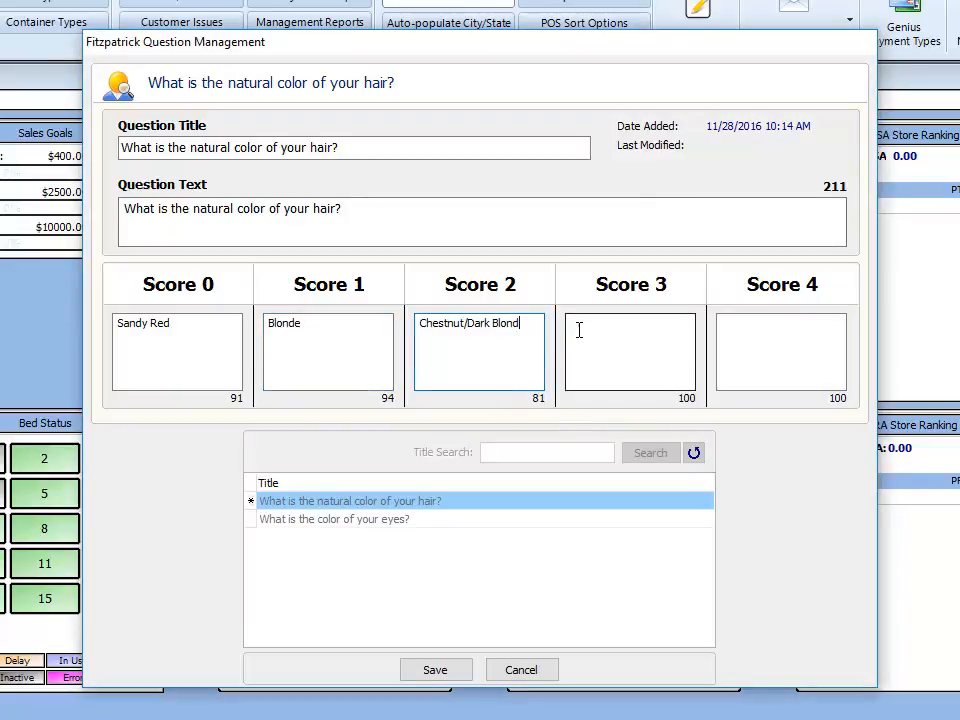
type("e")
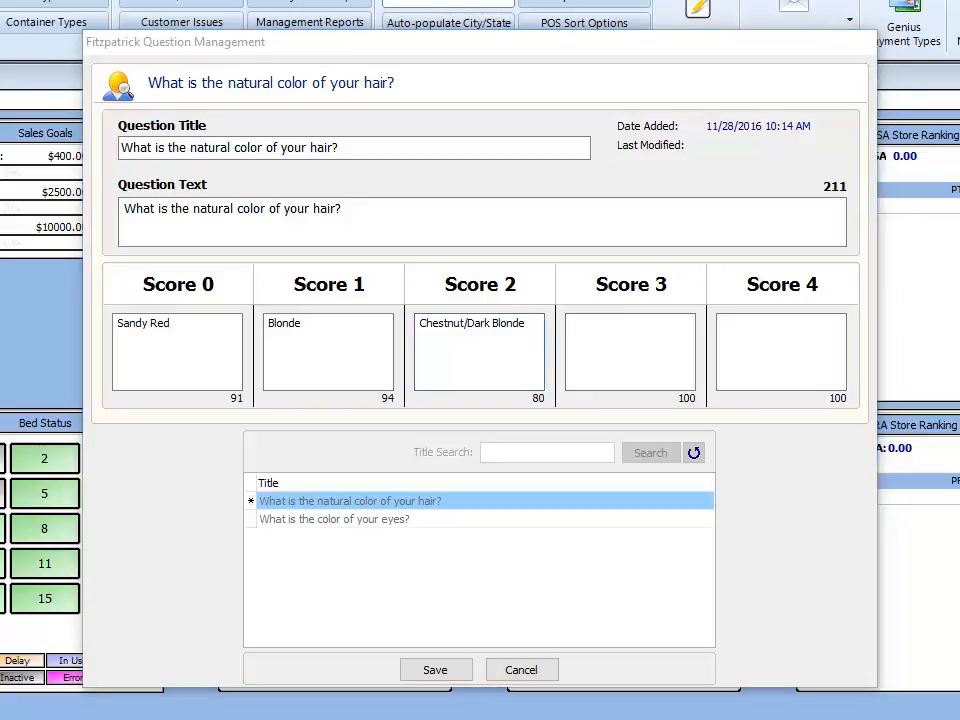
left_click(596, 347)
type("Dark Brown")
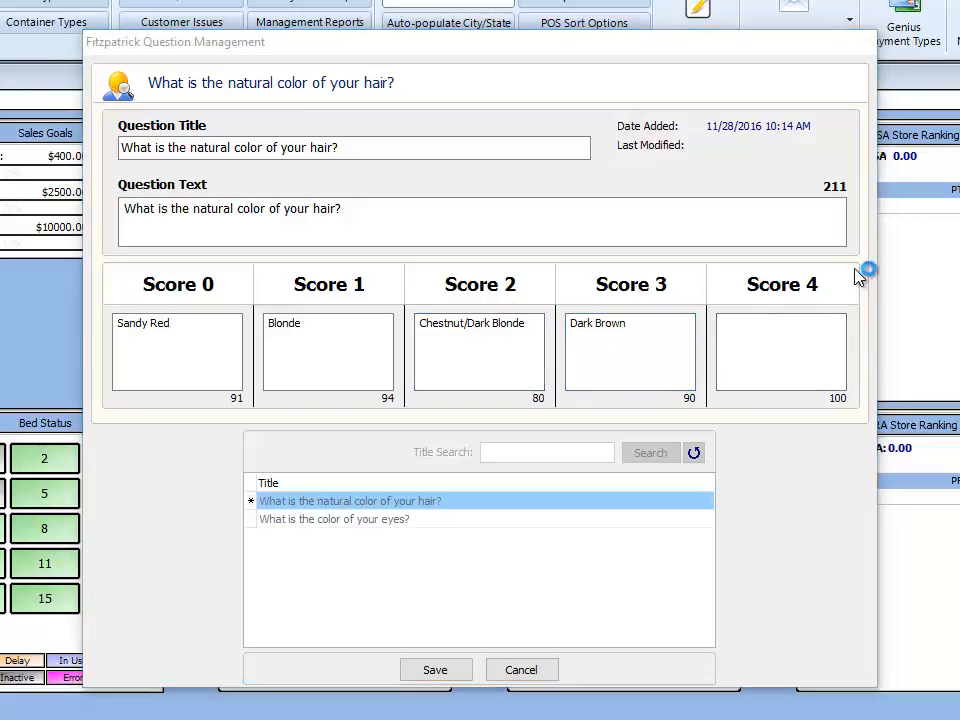
left_click(814, 354)
type("Black")
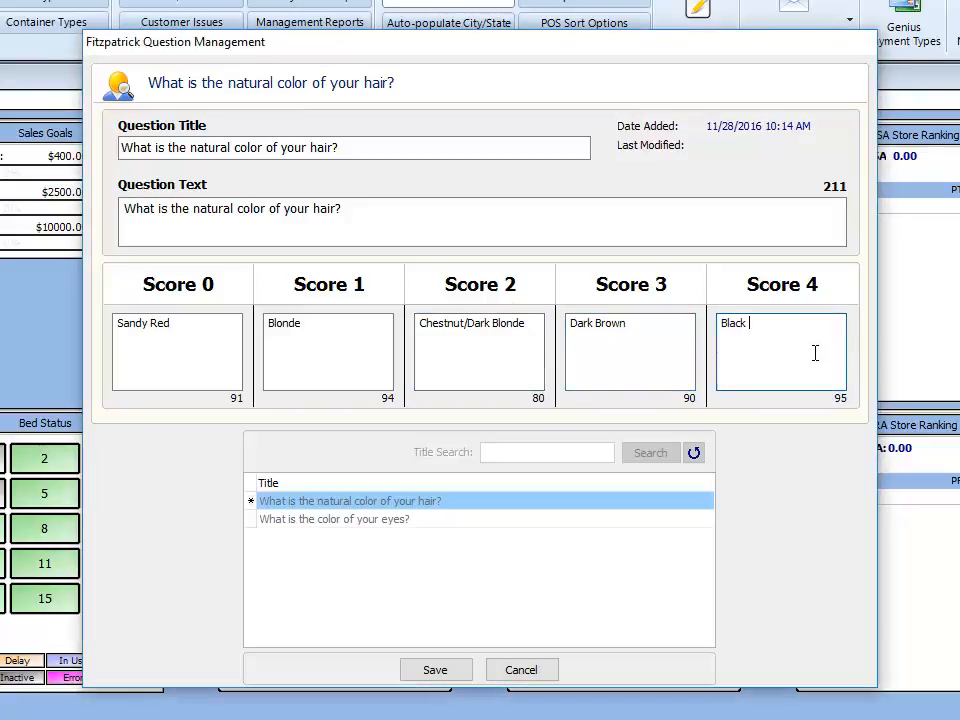
left_click(433, 672)
key("Return")
key("Return")
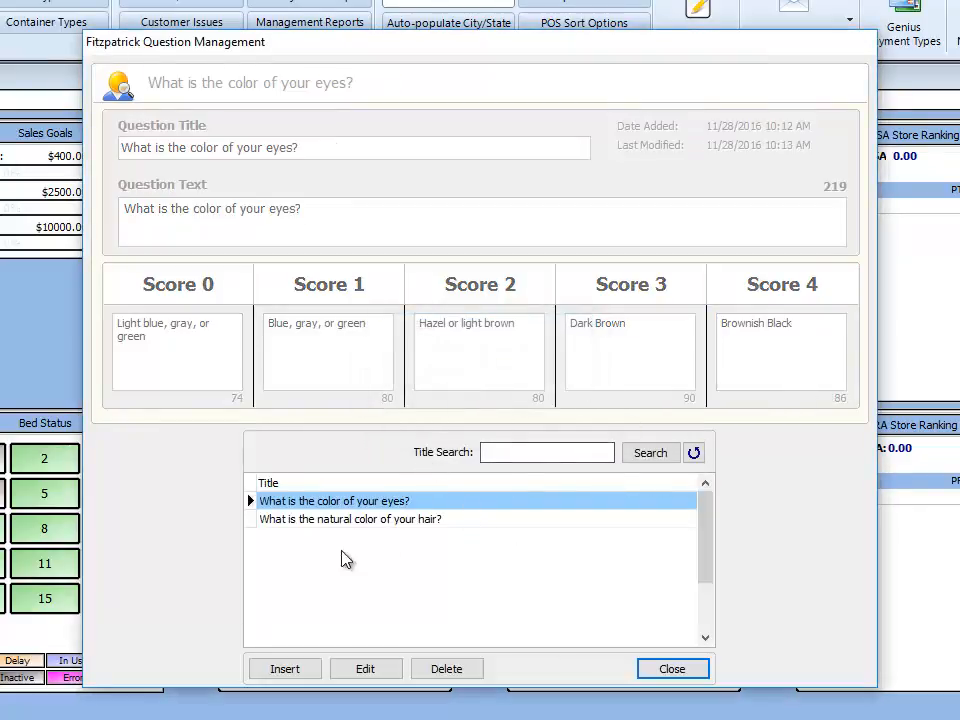
left_click(320, 520)
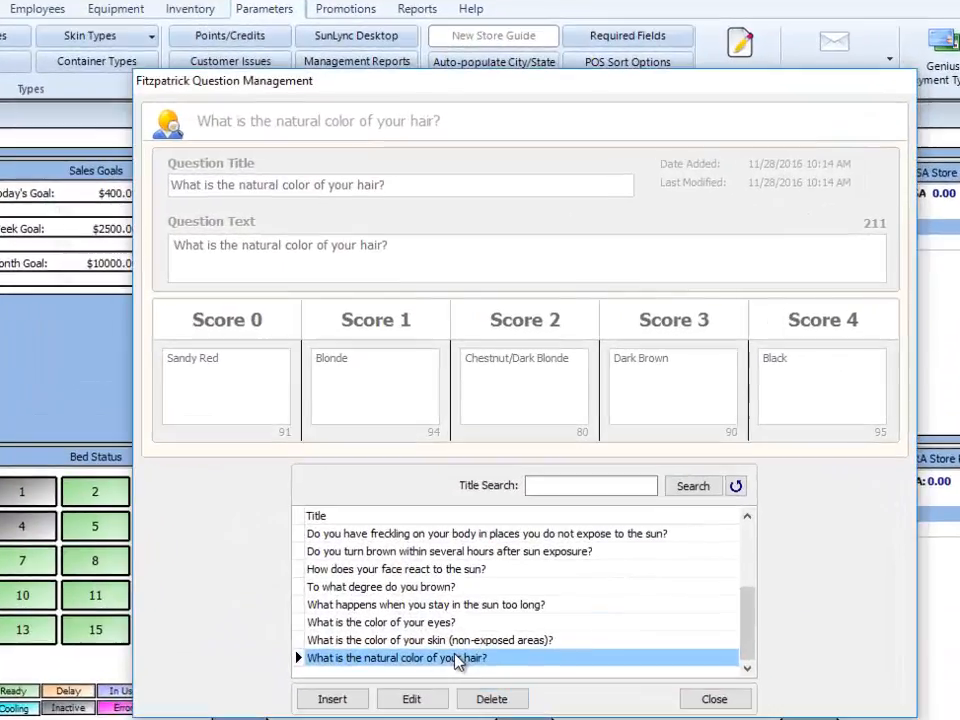
scroll(422, 472, "up", 6)
key("Up")
key("Down")
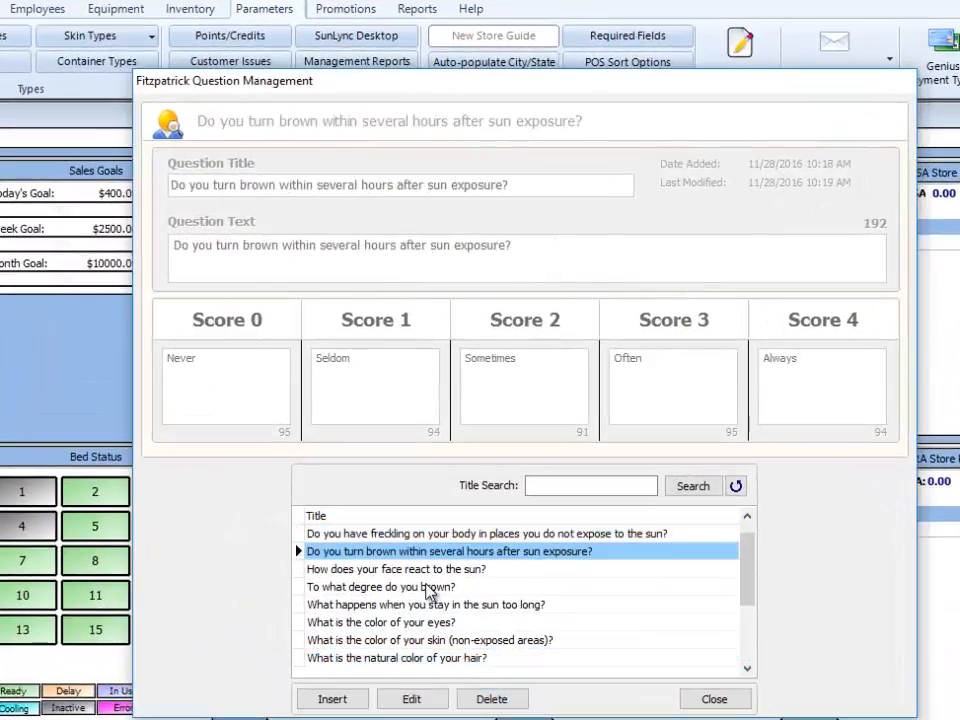
key("Down")
key("Down")
key("Down")
key("Down")
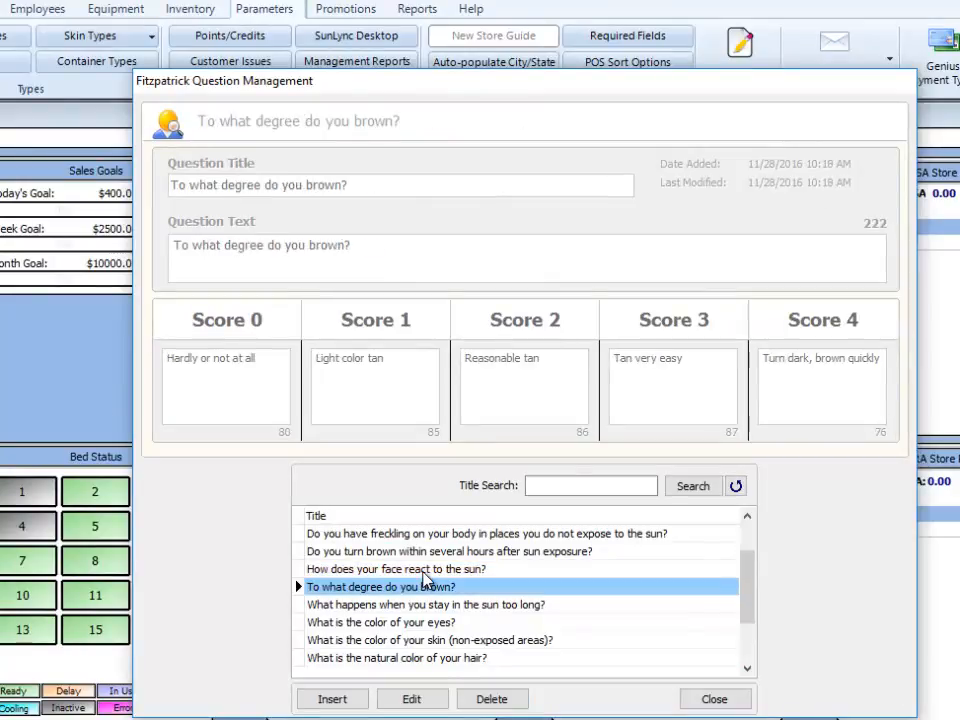
key("Down")
key("Down")
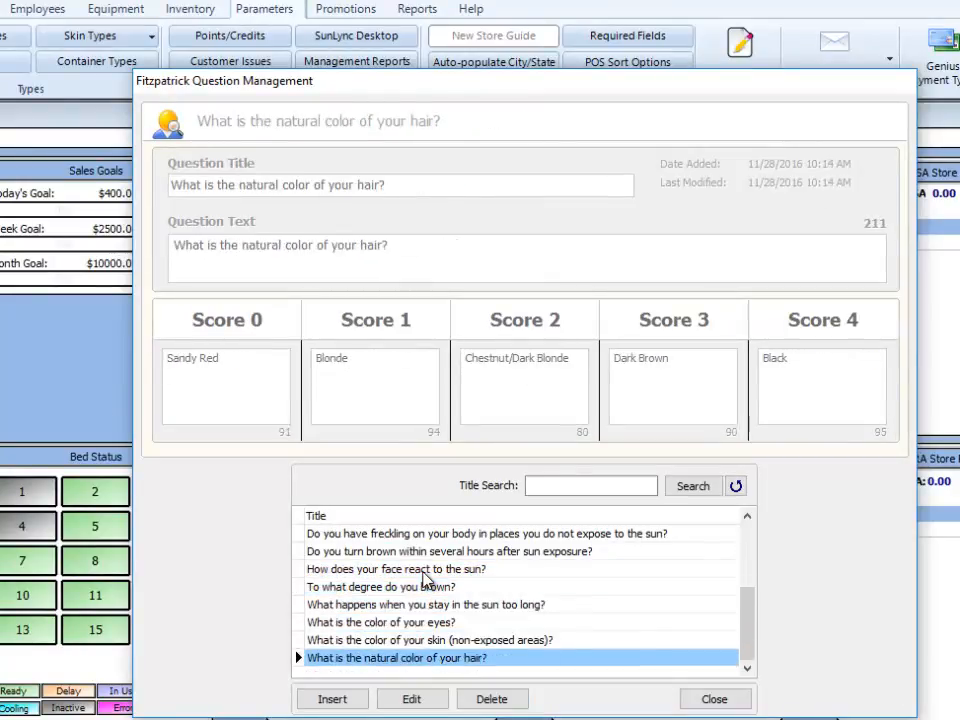
key("Home")
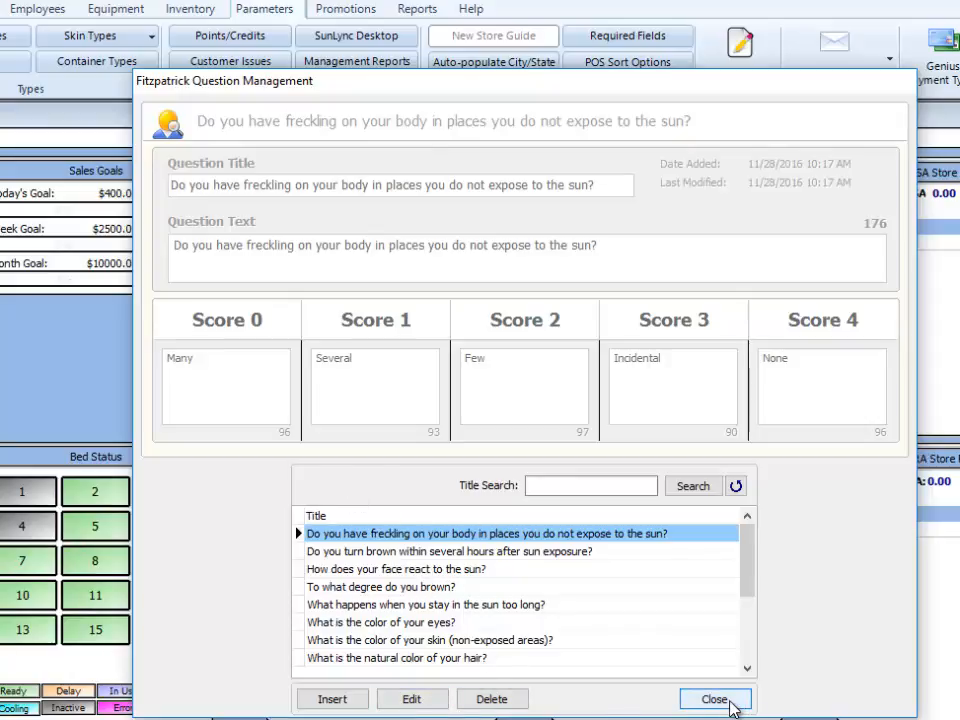
- Close question management and open Manage Surveys under Skin Types > Fitzpatrick Surveys
left_click(714, 700)
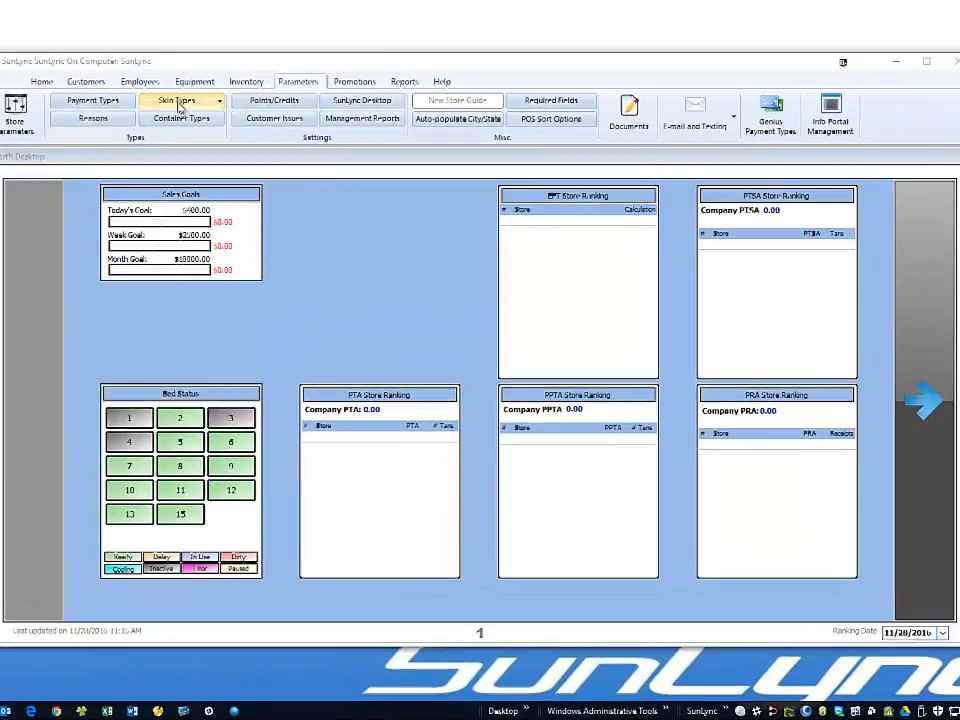
left_click(226, 144)
mouse_move(181, 136)
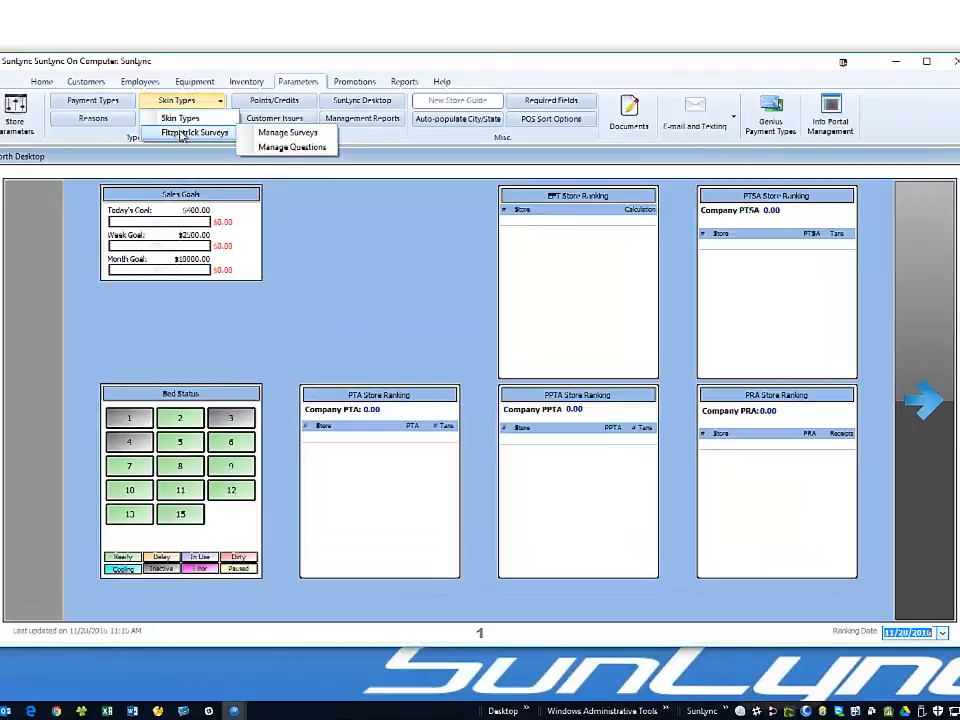
left_click(258, 134)
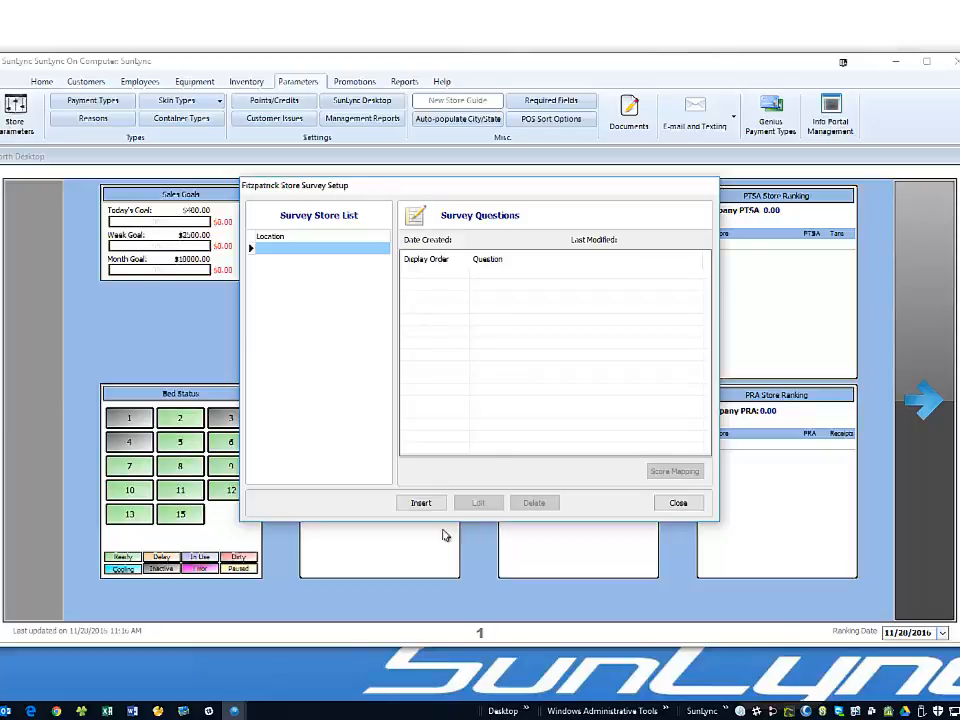
- Start a new survey for Default Survey and add the freckling question as row 1
left_click(421, 503)
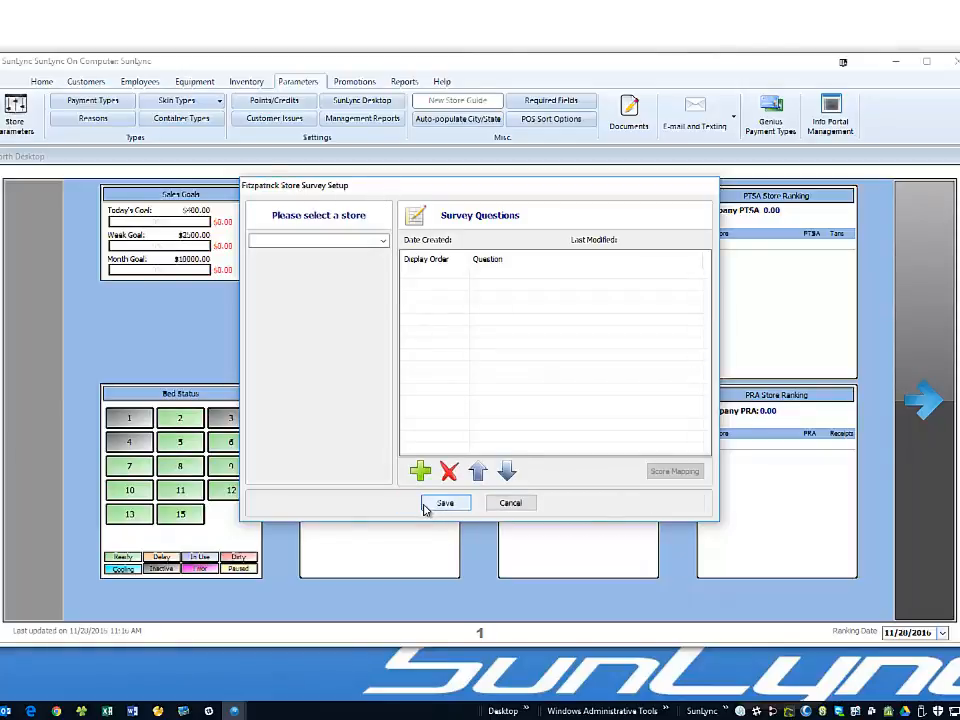
left_click(383, 242)
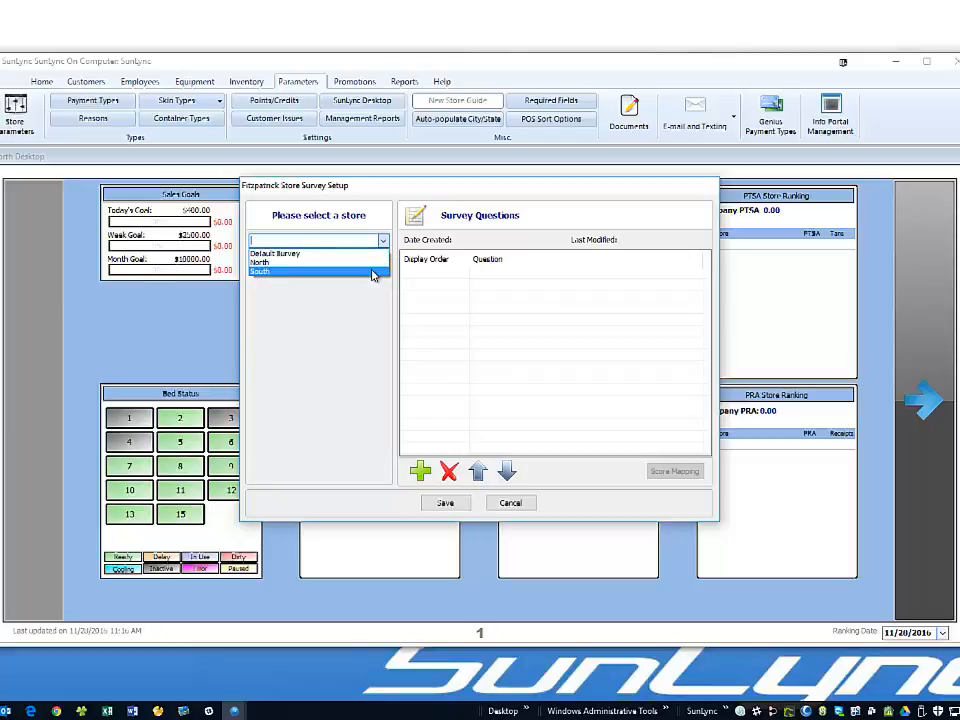
left_click(367, 255)
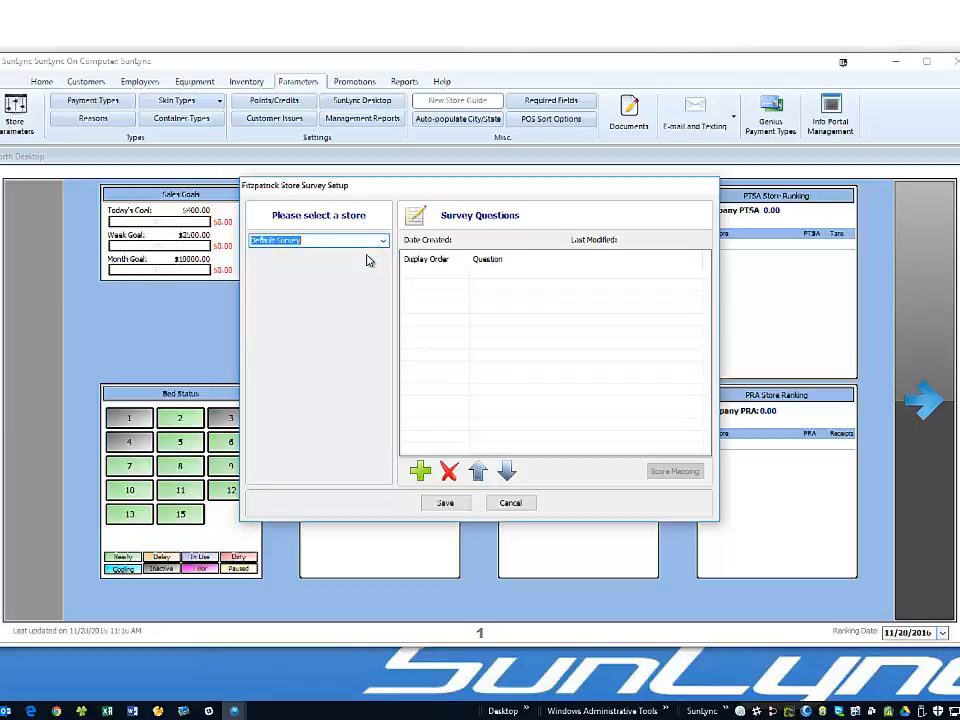
left_click(420, 471)
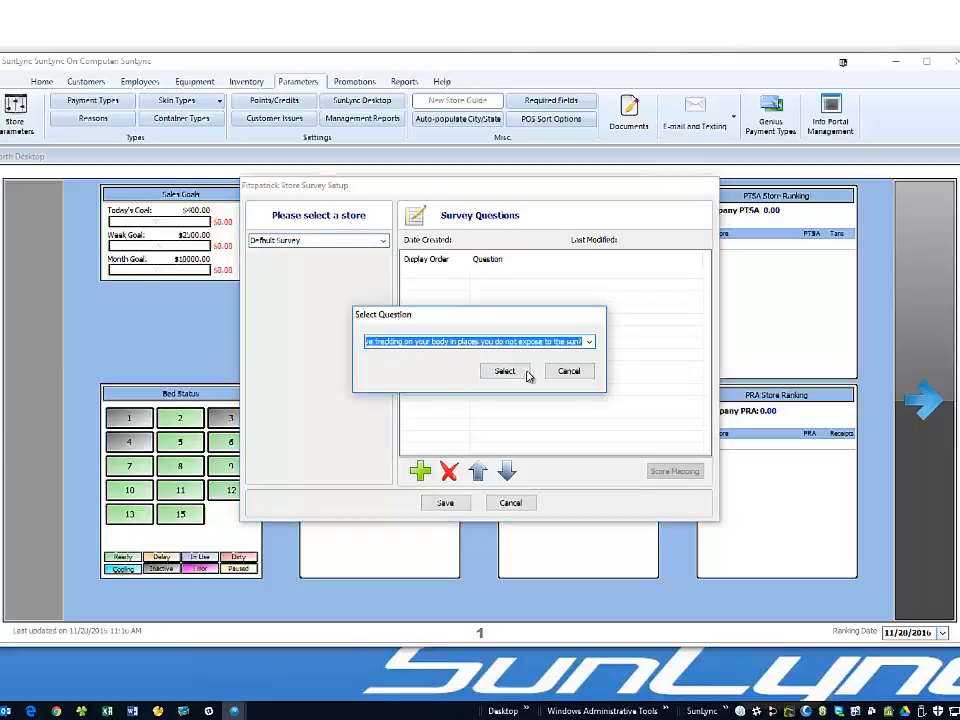
left_click(592, 343)
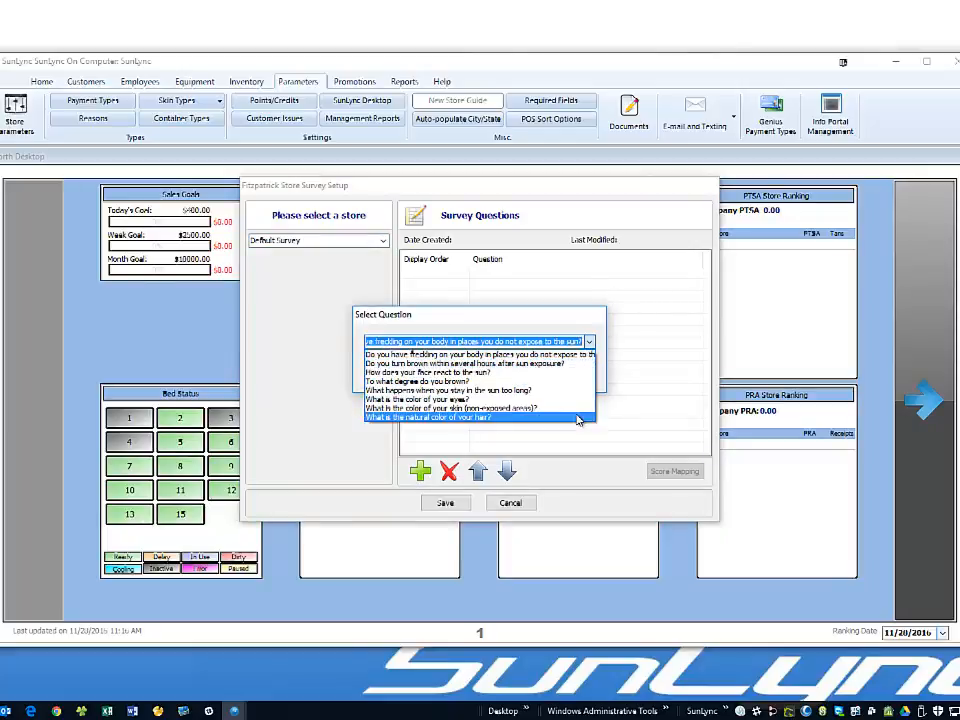
left_click(572, 328)
left_click(504, 370)
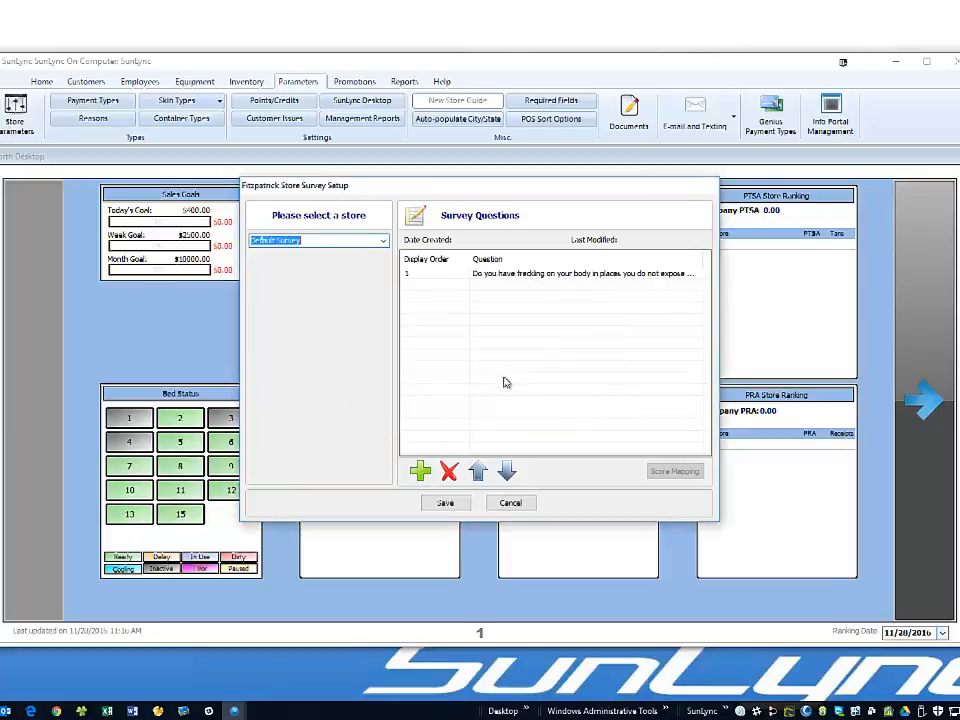
- Add the browning, face reaction and 'To what degree do you brown?' questions as rows 2–4
left_click(420, 471)
left_click(589, 341)
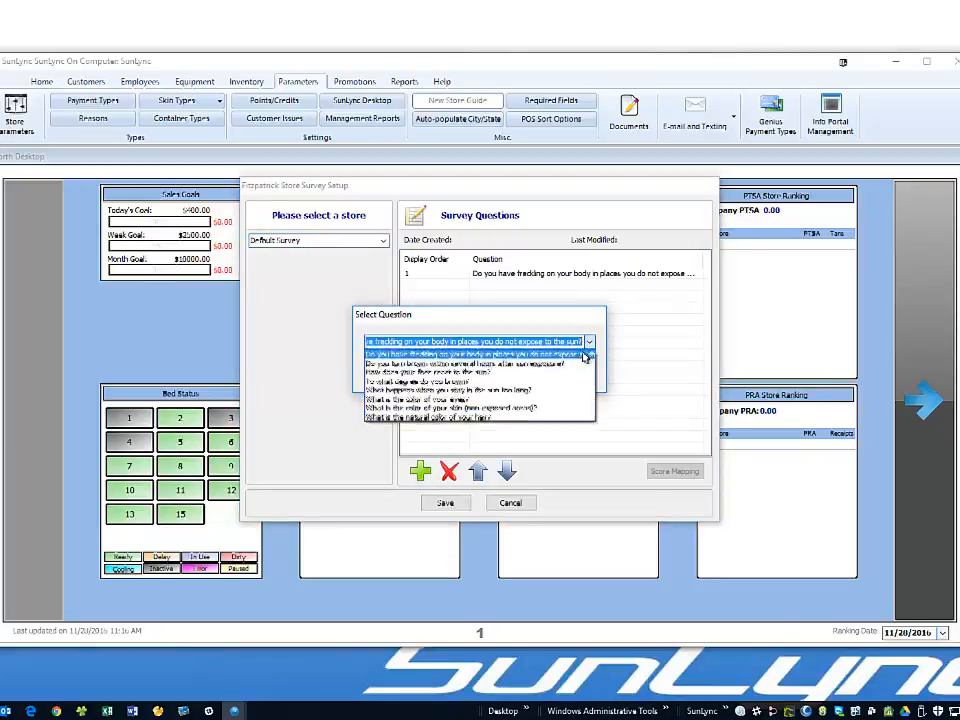
left_click(470, 362)
left_click(504, 370)
left_click(424, 471)
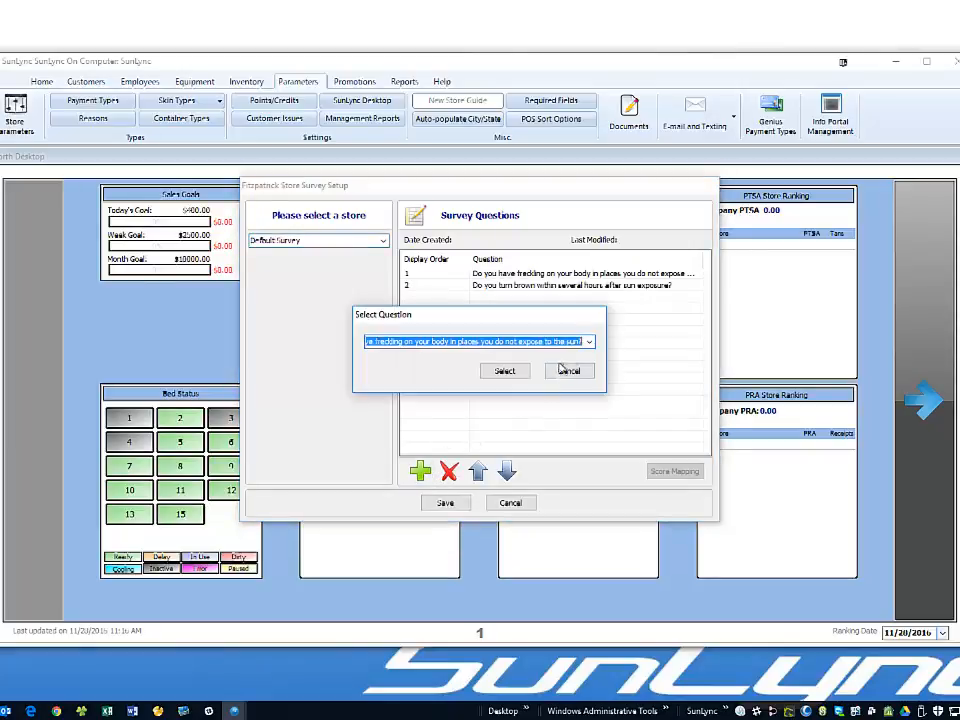
left_click(589, 341)
left_click(510, 387)
left_click(504, 371)
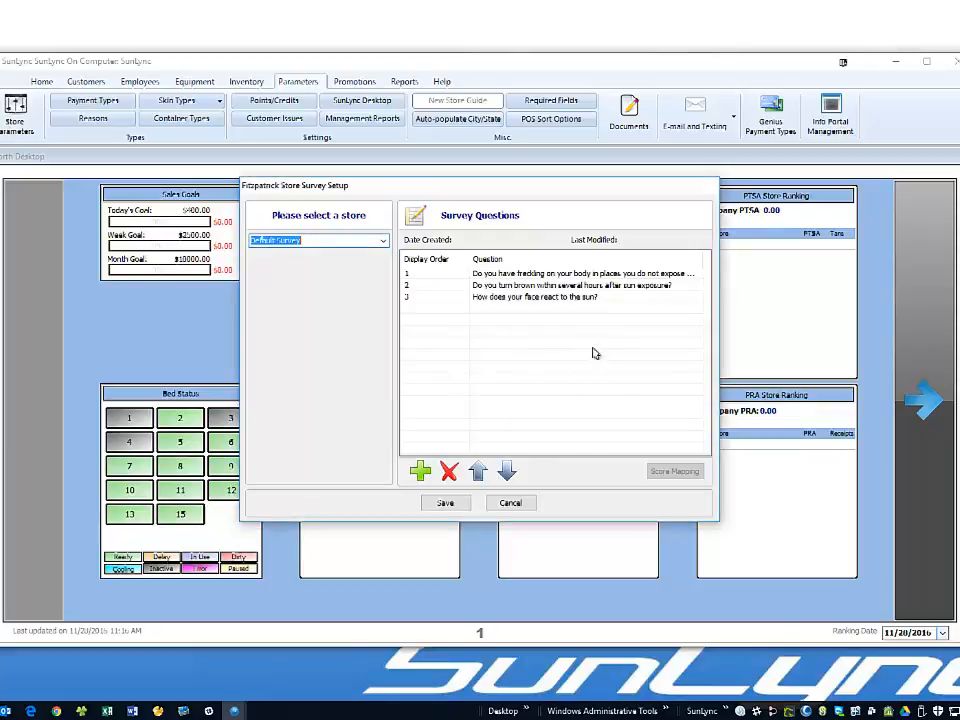
left_click(420, 471)
left_click(589, 341)
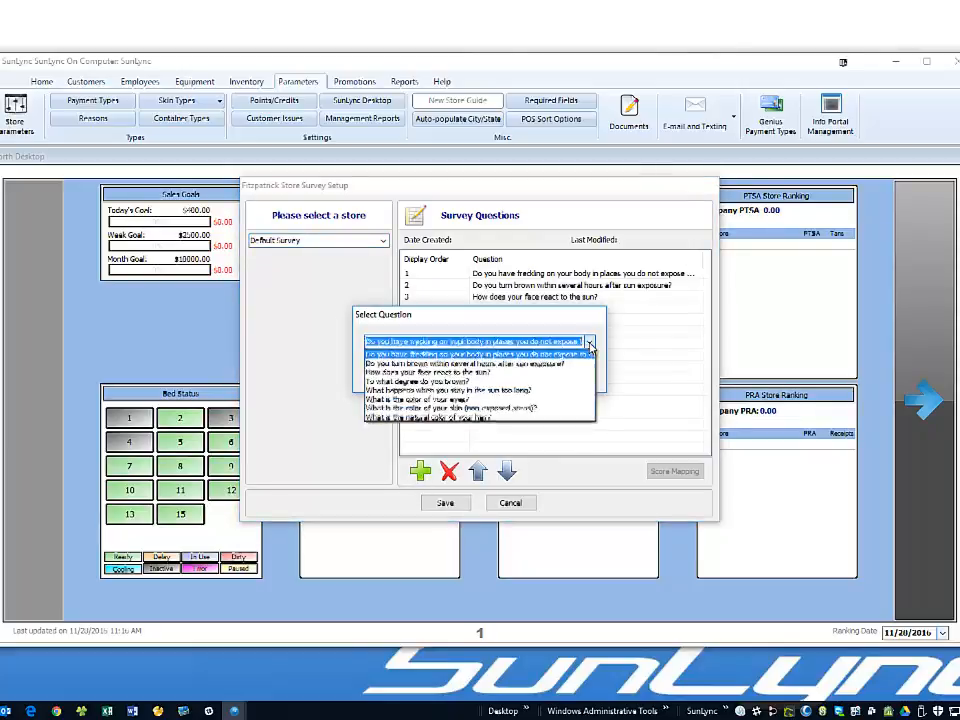
left_click(484, 381)
left_click(497, 374)
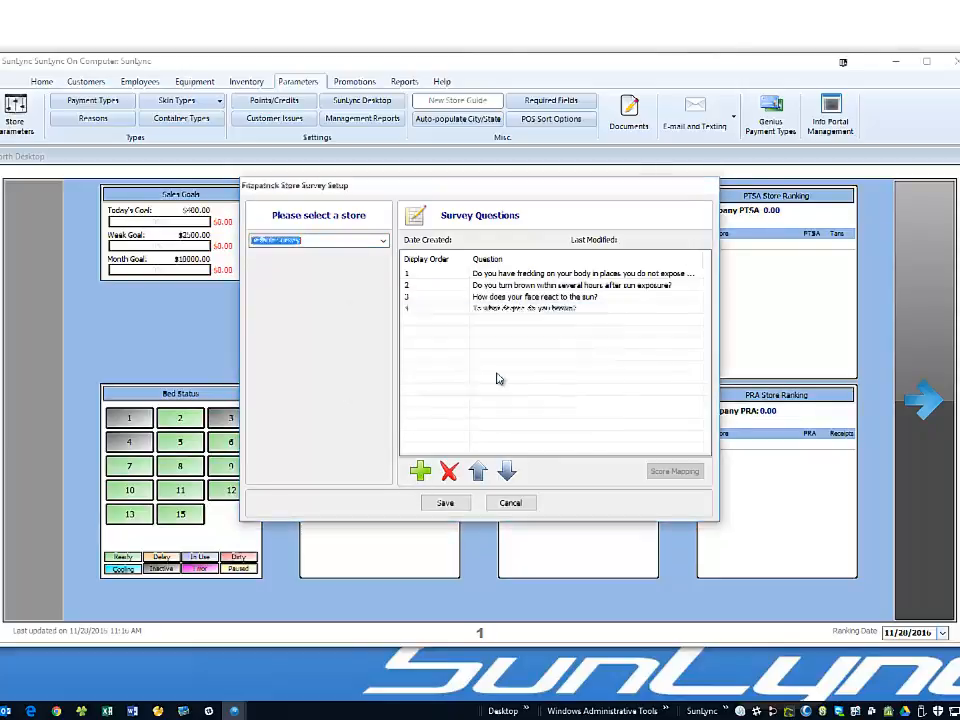
- Add the staying-in-the-sun and eye colour questions as rows 5 and 6
left_click(420, 470)
left_click(591, 341)
left_click(534, 390)
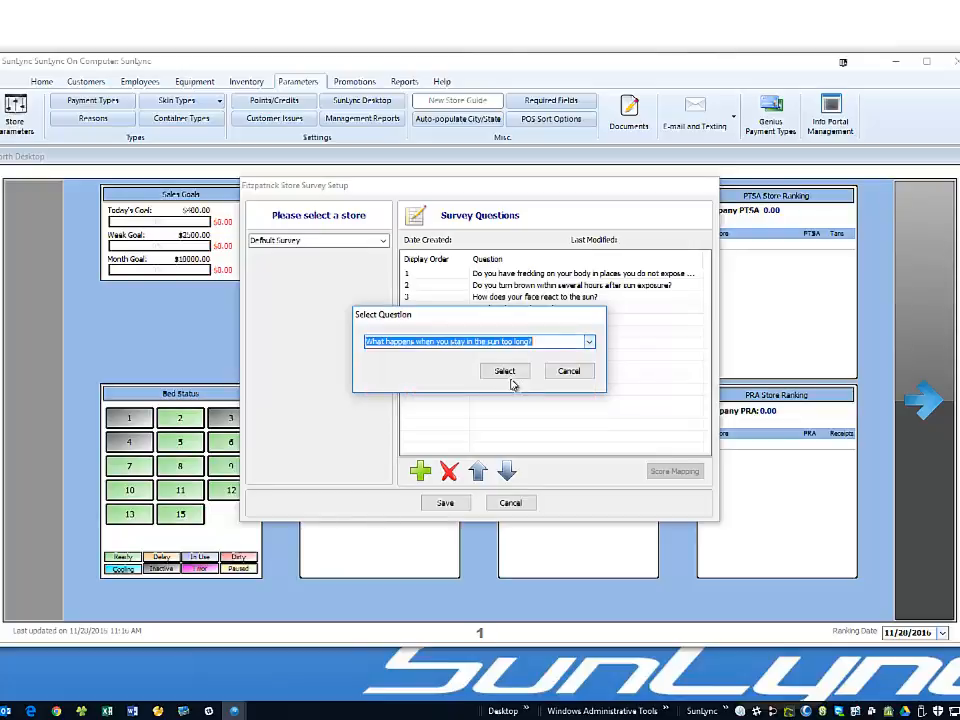
left_click(504, 371)
left_click(421, 470)
left_click(588, 343)
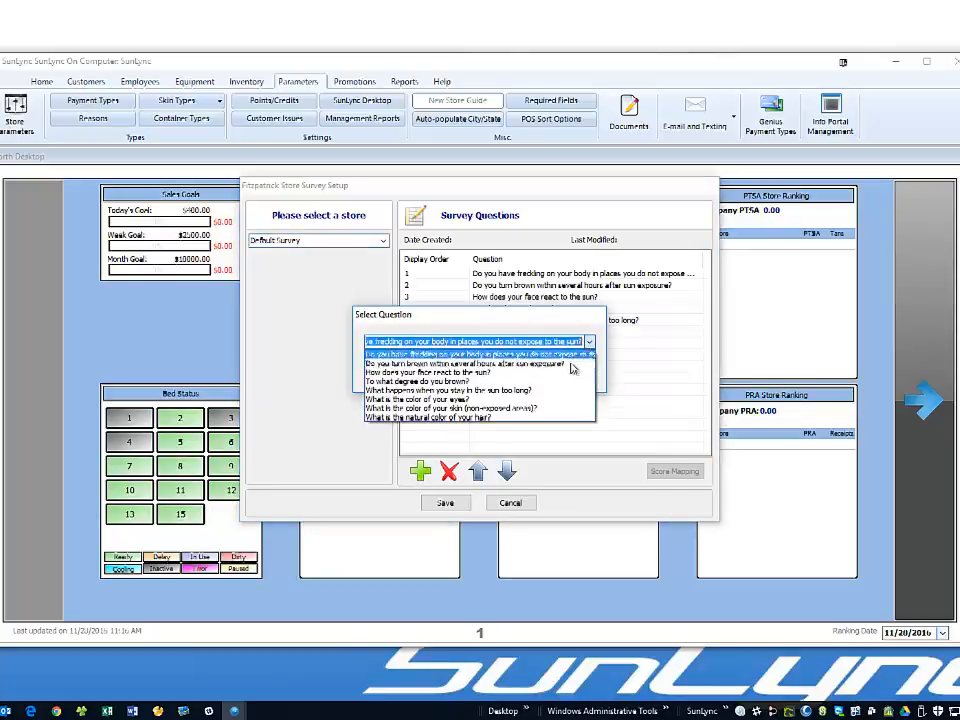
left_click(536, 400)
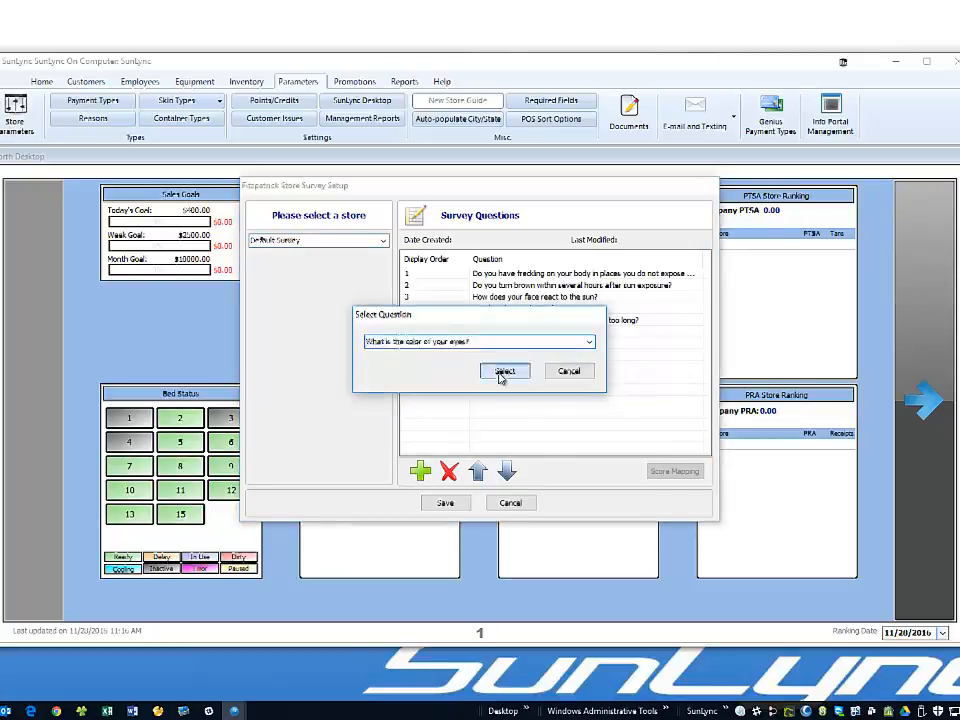
left_click(504, 371)
- Add the skin colour and natural hair colour questions as rows 7 and 8
left_click(420, 470)
left_click(588, 343)
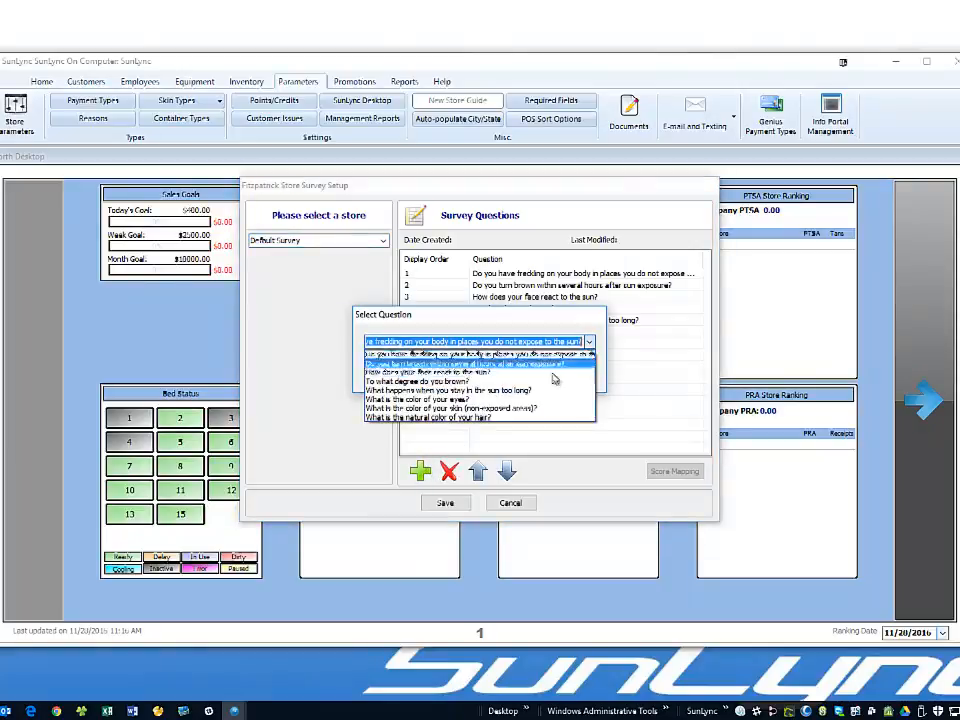
left_click(525, 409)
left_click(504, 371)
left_click(420, 470)
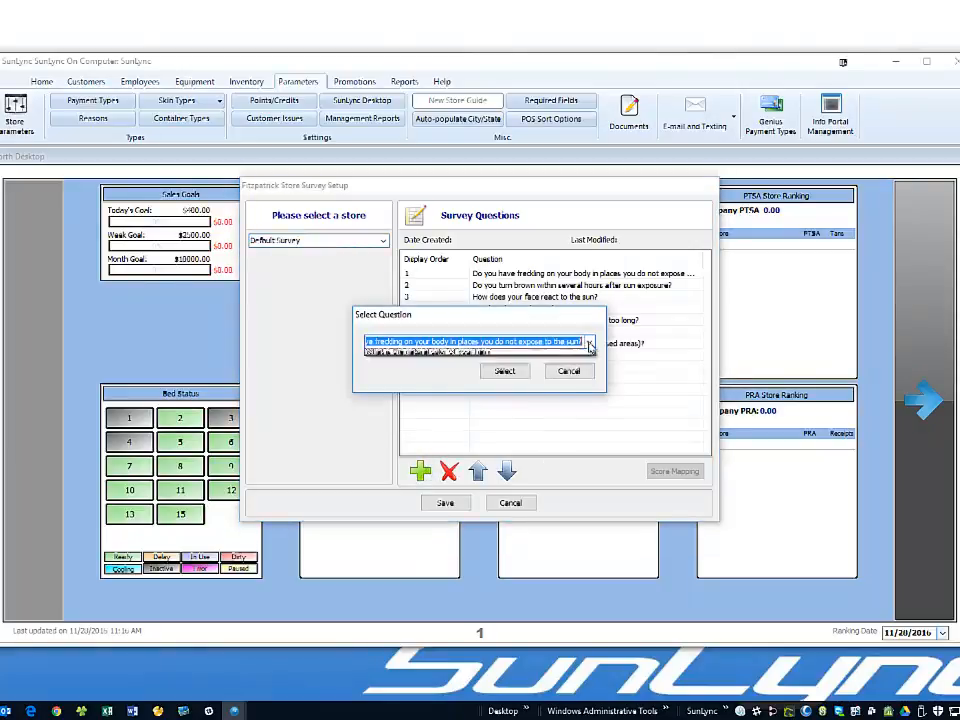
left_click(588, 343)
left_click(500, 416)
left_click(504, 371)
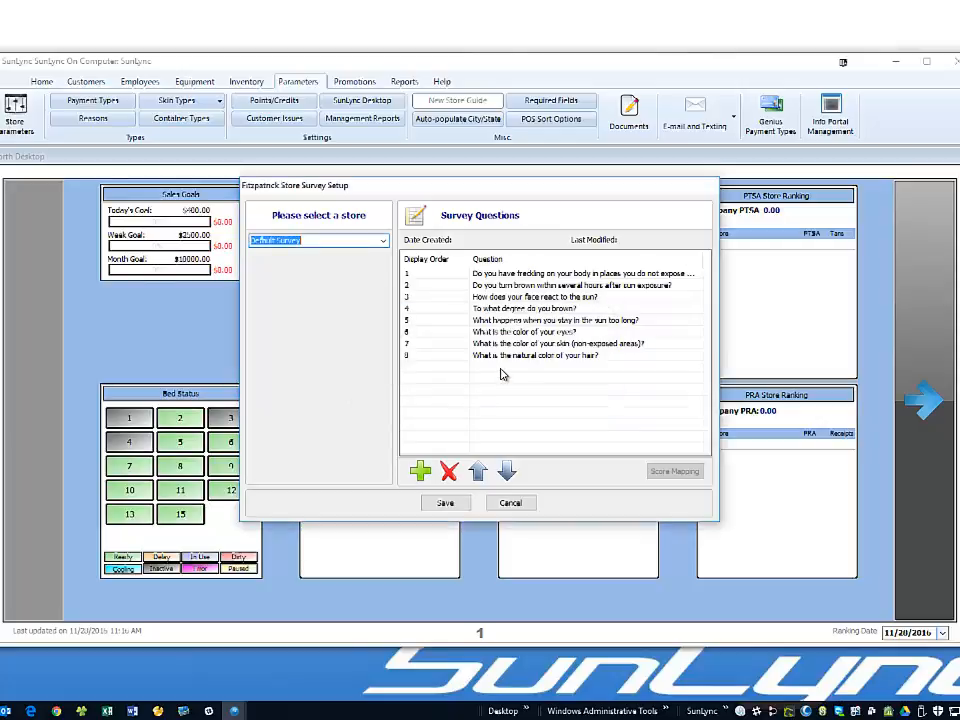
left_click(527, 297)
- Move the eye colour question up to the top of the survey
left_click(527, 333)
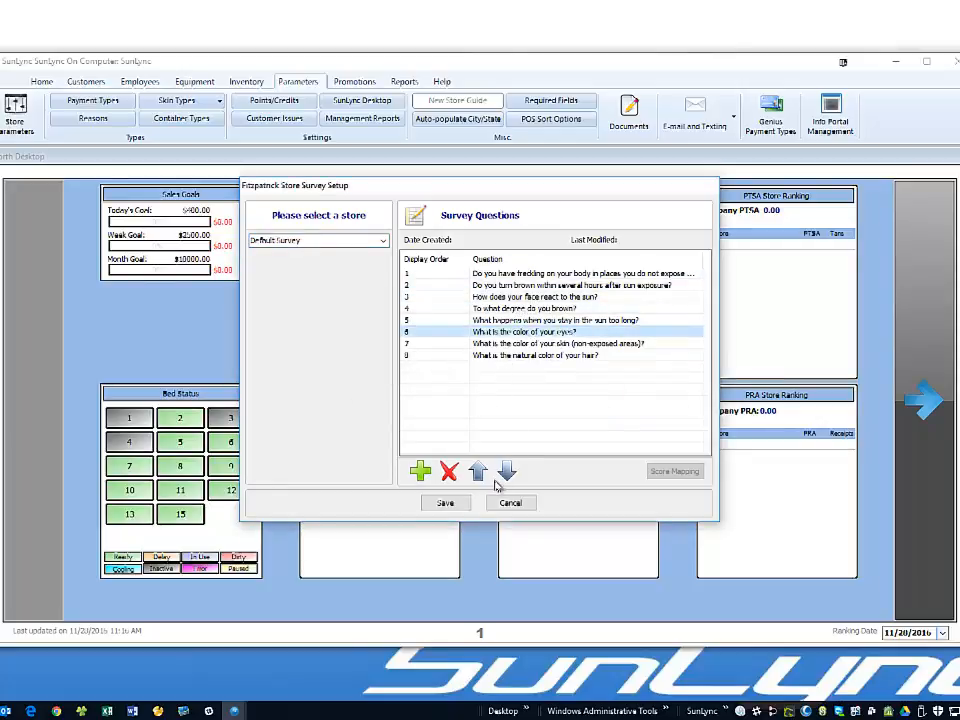
left_click(479, 472)
left_click(479, 472)
left_click(479, 472)
left_click(479, 472)
left_click(479, 472)
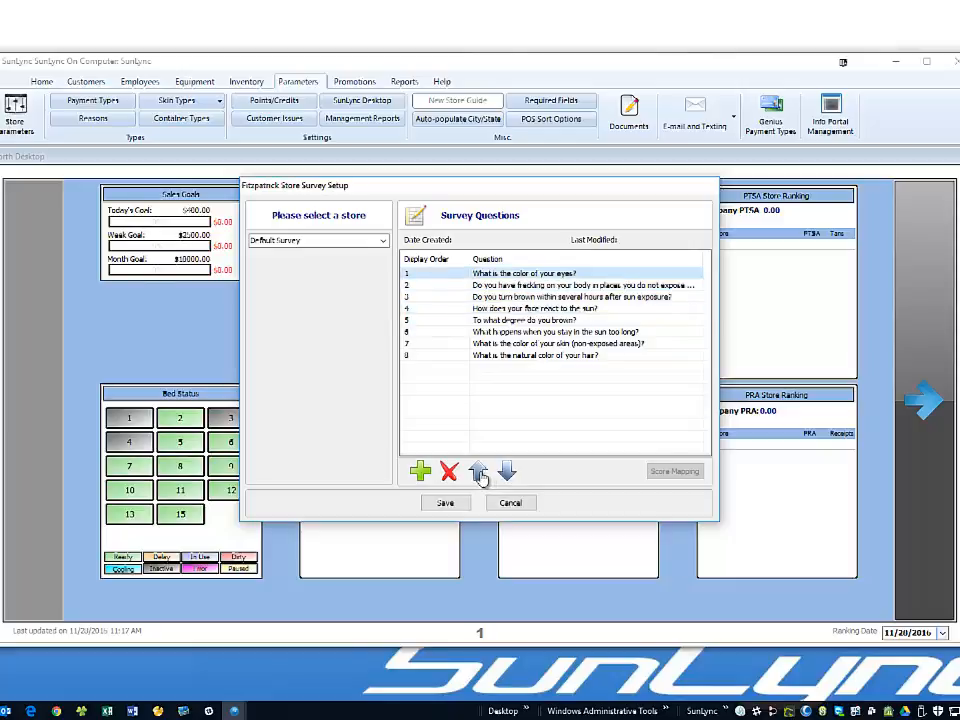
left_click(530, 320)
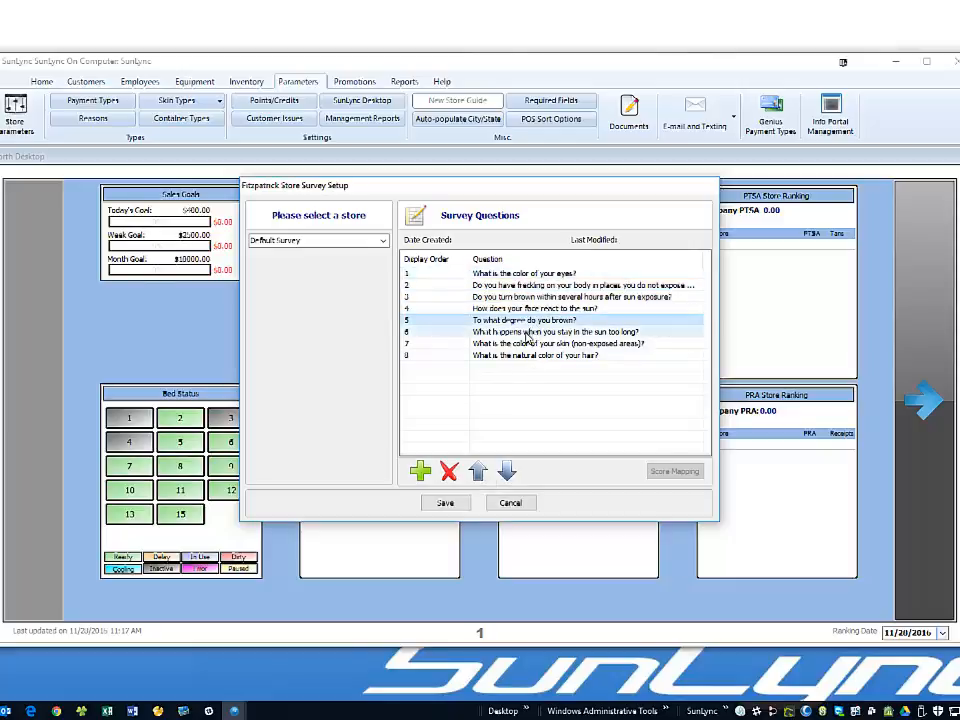
- Move the skin colour question up to row 2 and save the reordered survey
left_click(508, 345)
left_click(479, 472)
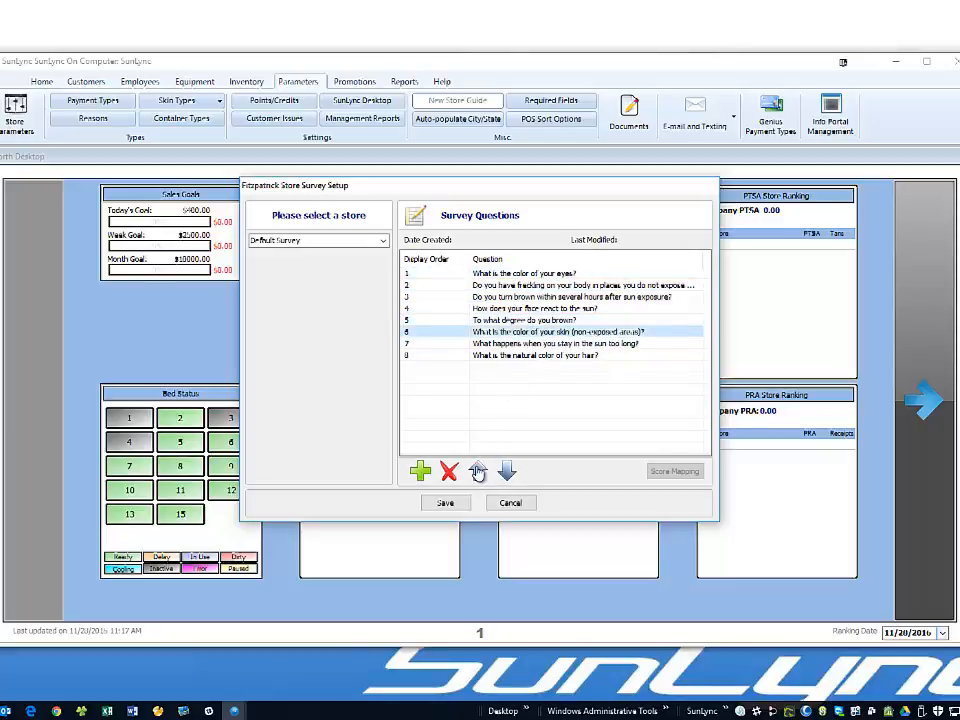
left_click(479, 472)
left_click(479, 472)
left_click(479, 472)
left_click(479, 472)
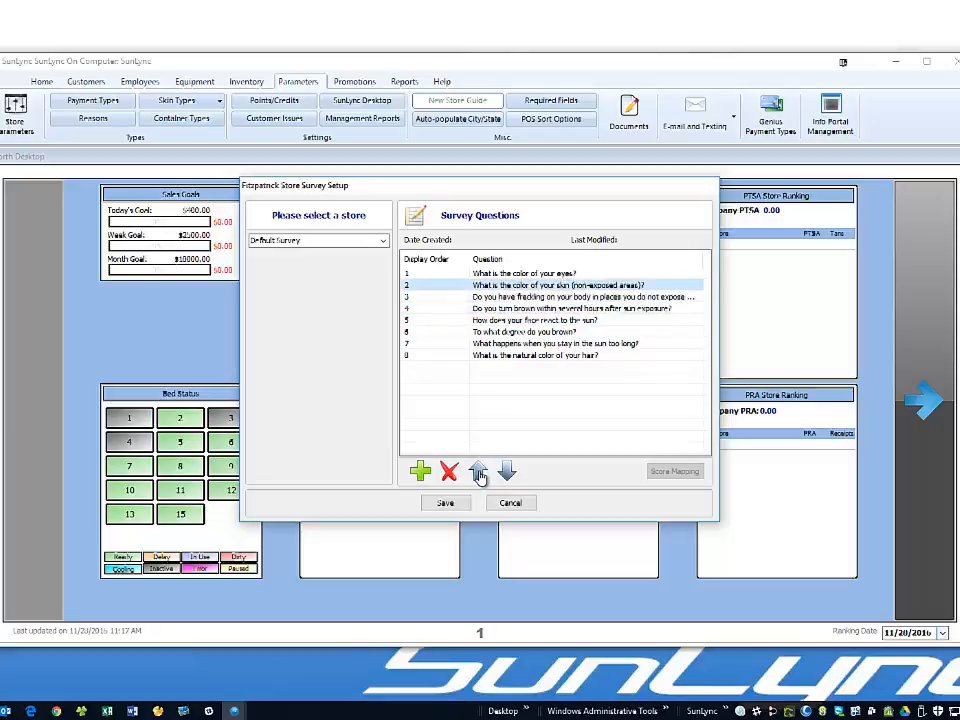
left_click(420, 276)
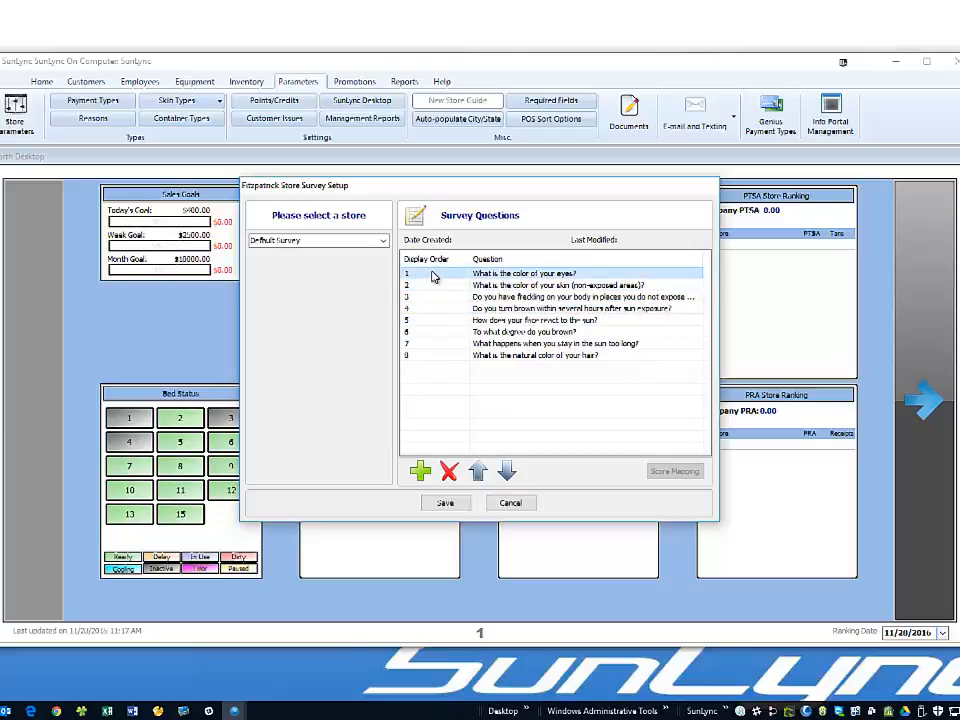
left_click(446, 504)
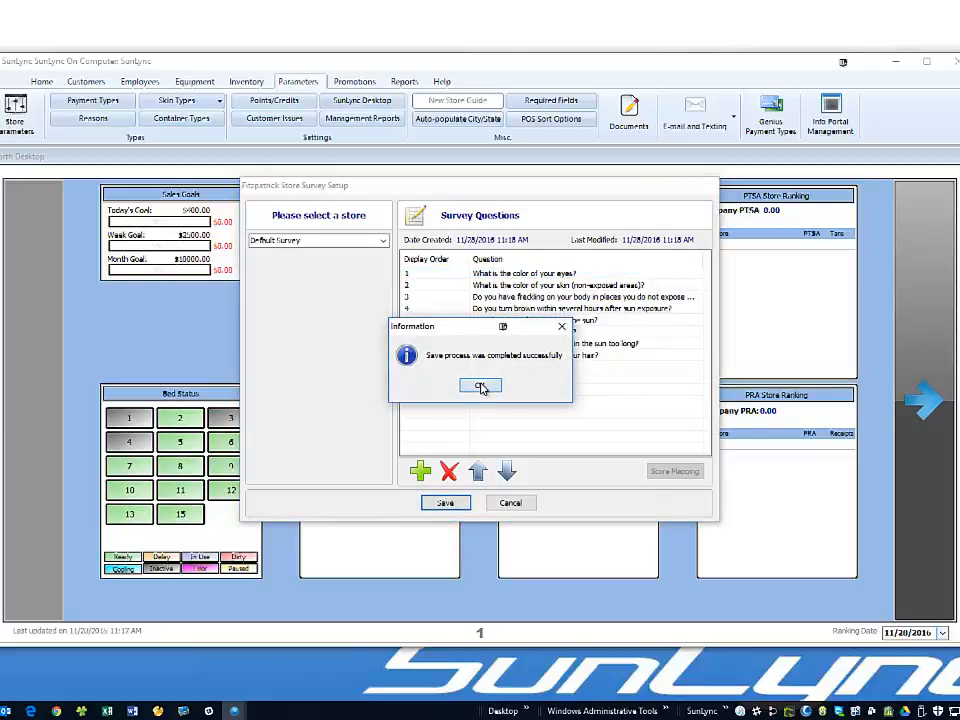
left_click(480, 387)
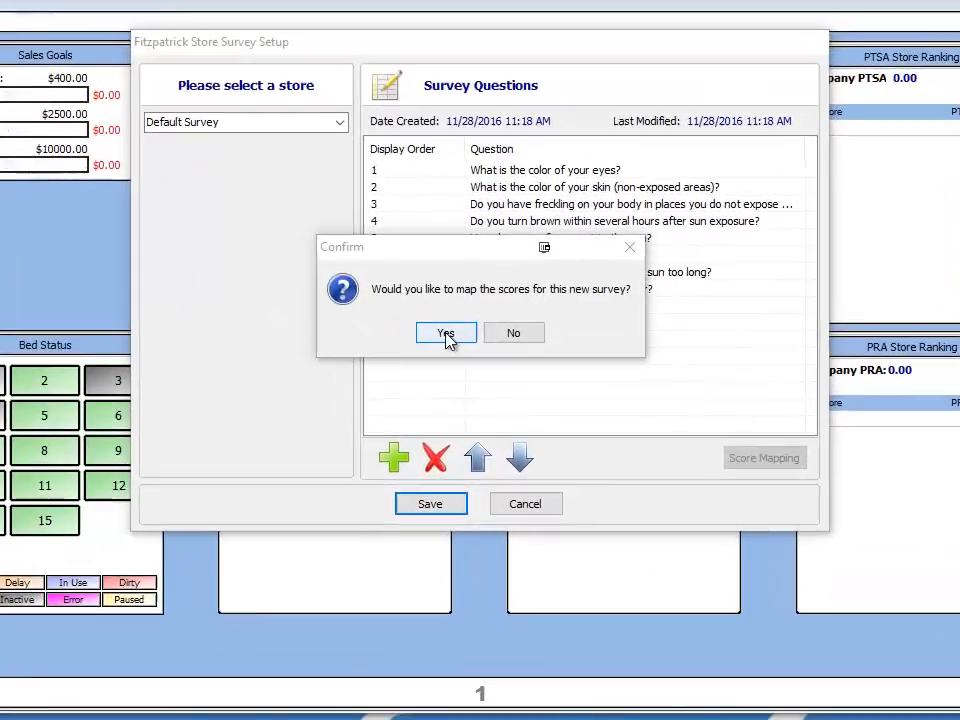
- Open Score Mapping for the new survey and enter 6 as skin type I's upper score
left_click(450, 359)
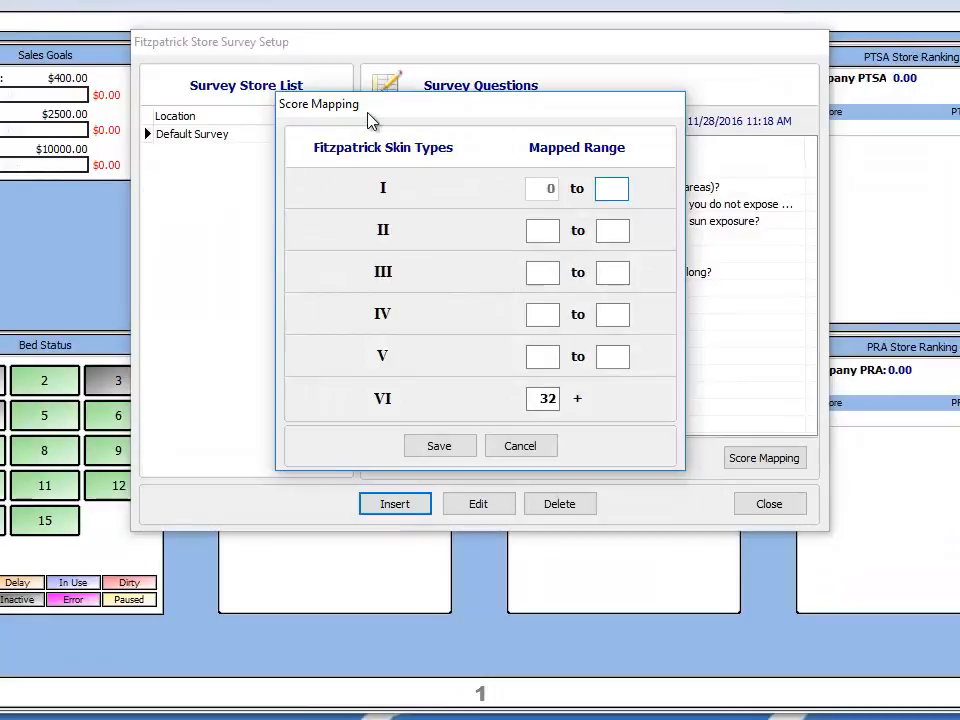
left_click_drag(368, 105, 236, 332)
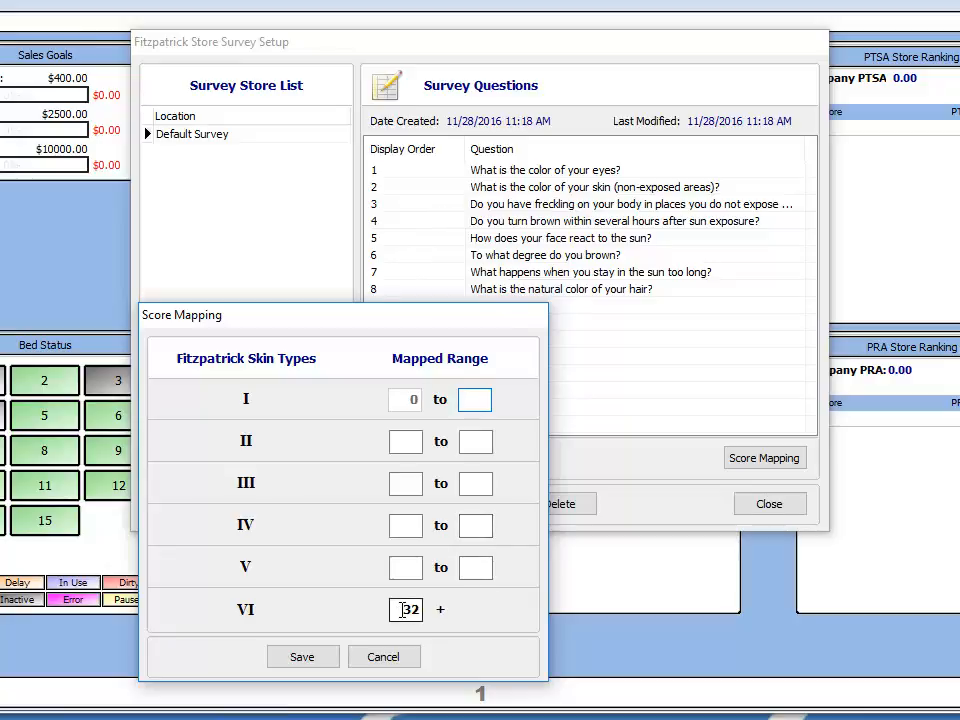
left_click_drag(402, 610, 406, 609)
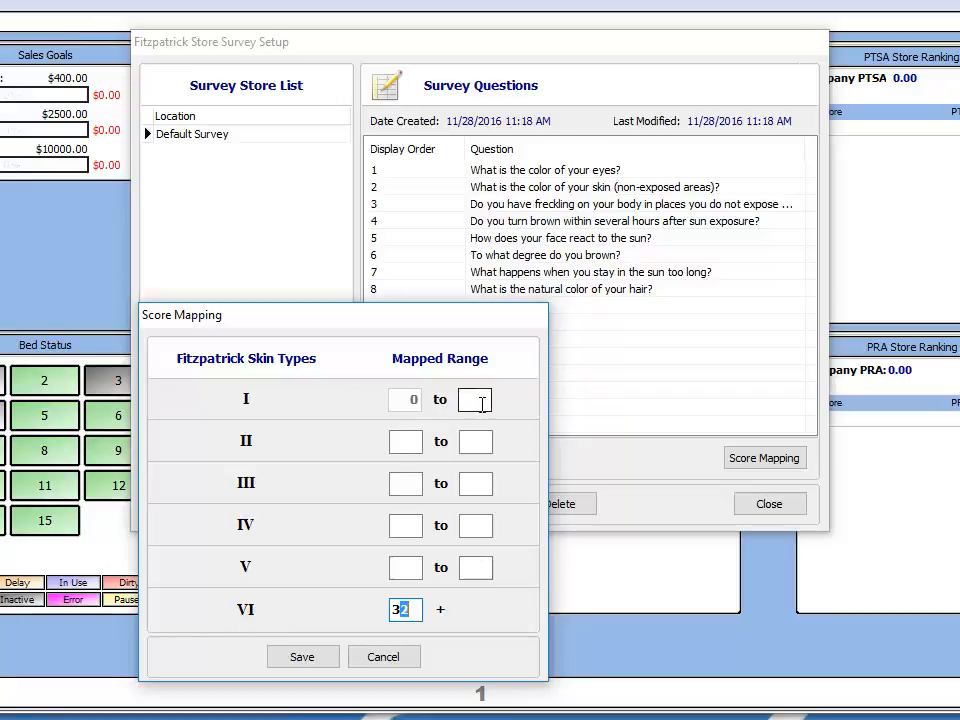
left_click(481, 403)
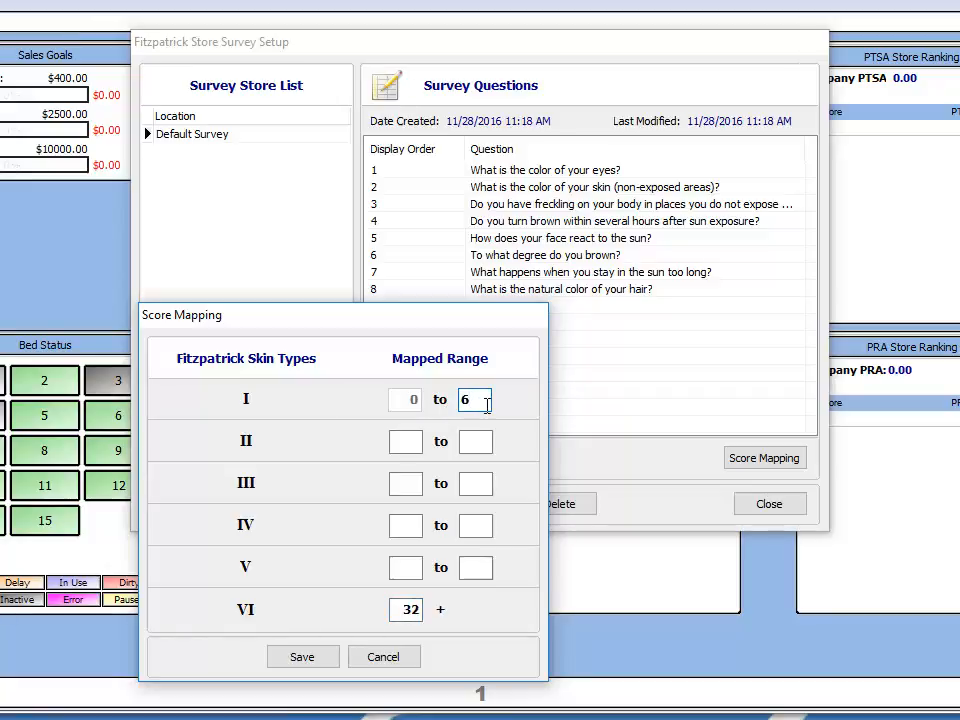
- Map skin types II, III and IV to scores 7–12, 13–18 and 19–24
left_click(418, 441)
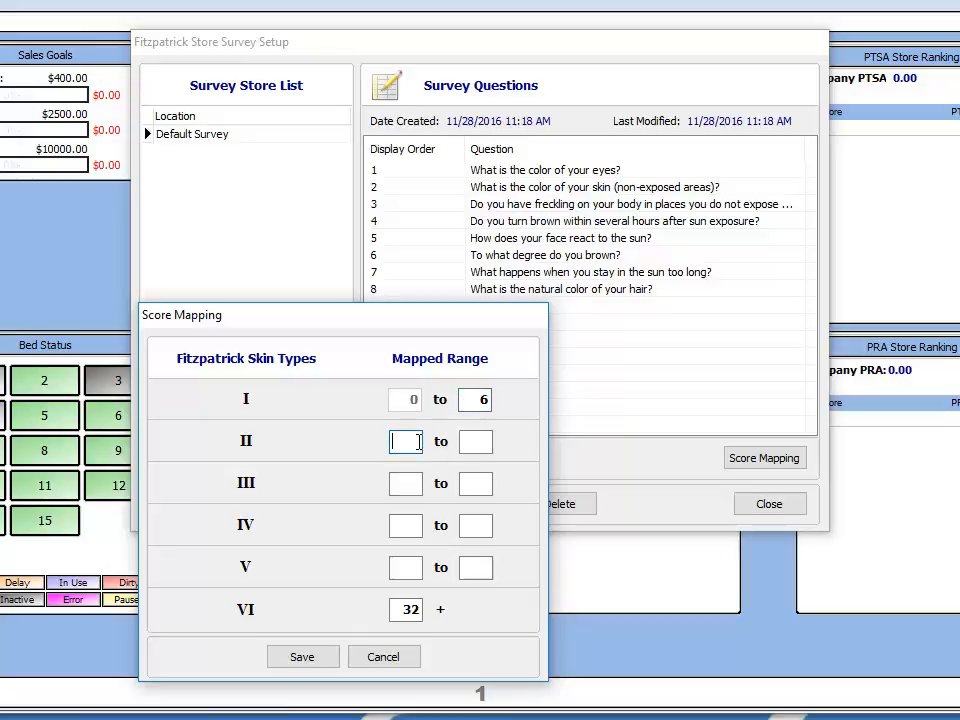
type("7")
left_click(467, 443)
type("1")
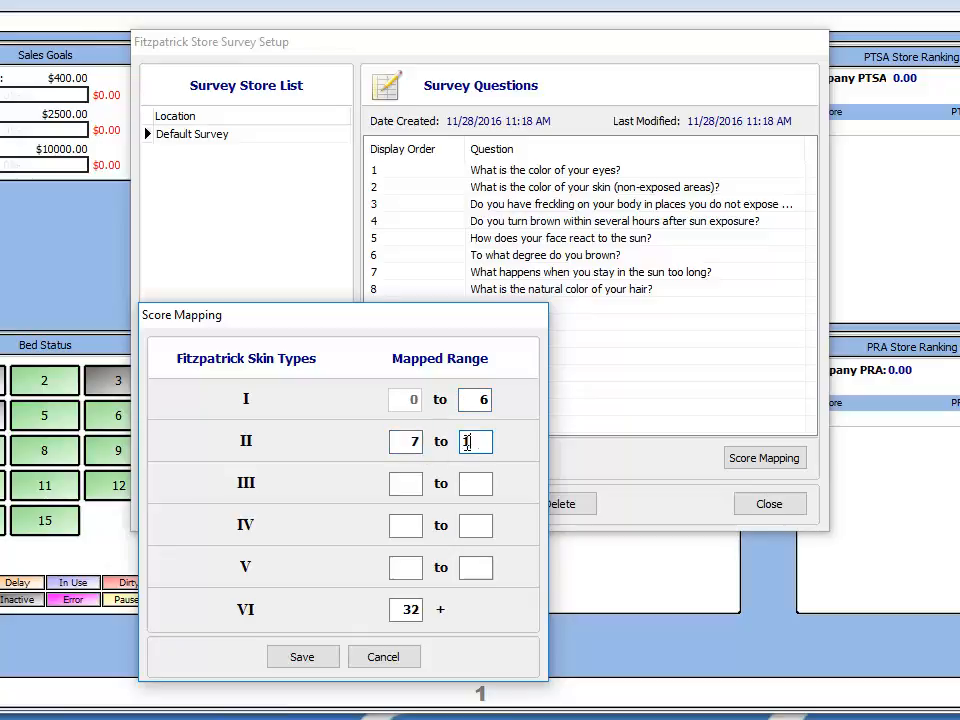
type("2")
left_click(401, 482)
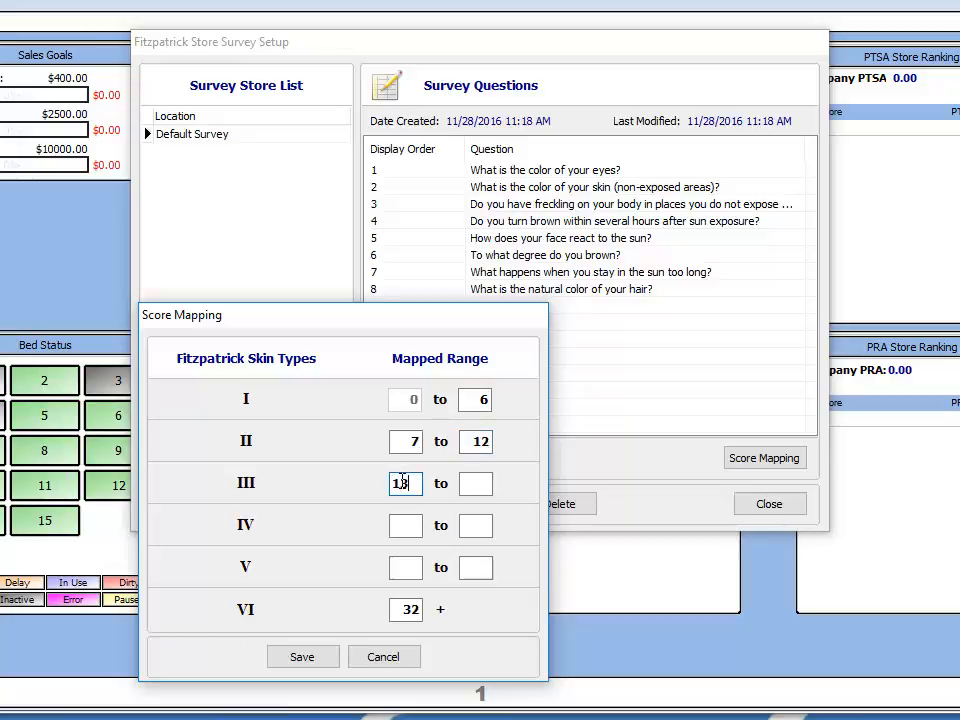
type("13")
left_click(472, 482)
type("18")
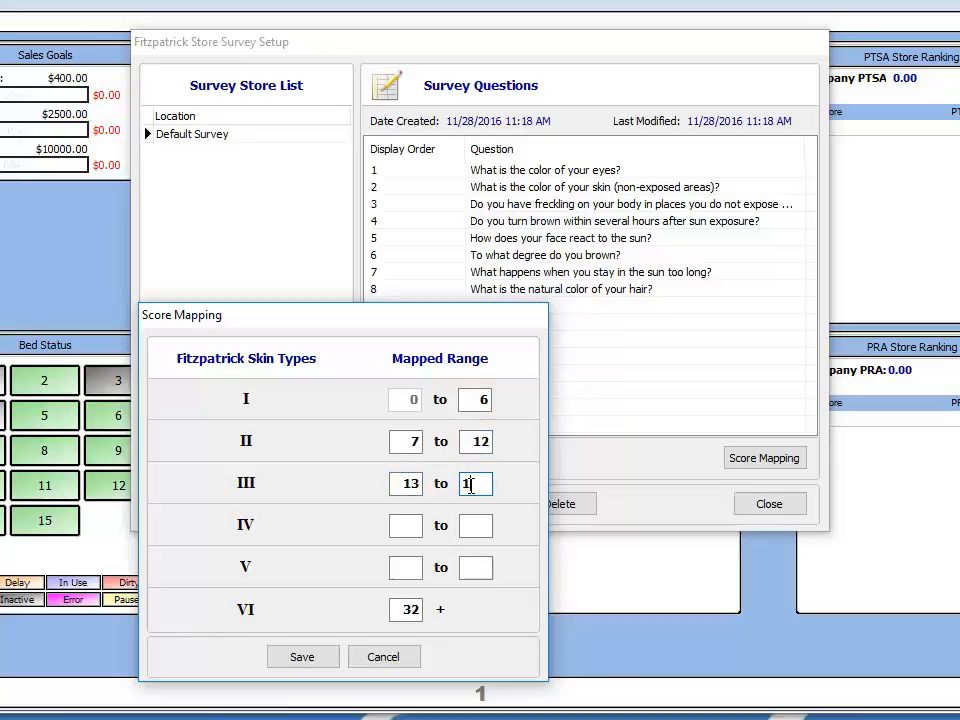
left_click(407, 526)
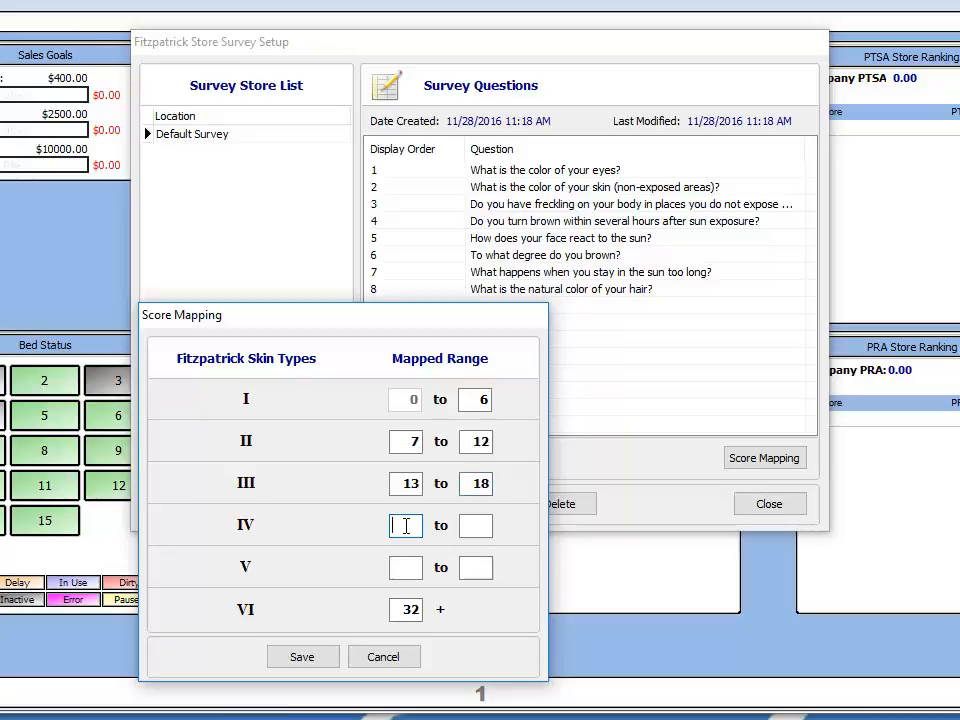
type("19")
left_click(477, 526)
type("24")
- Map type V to 25–30, start type VI at 31, and save the mapping
left_click(416, 566)
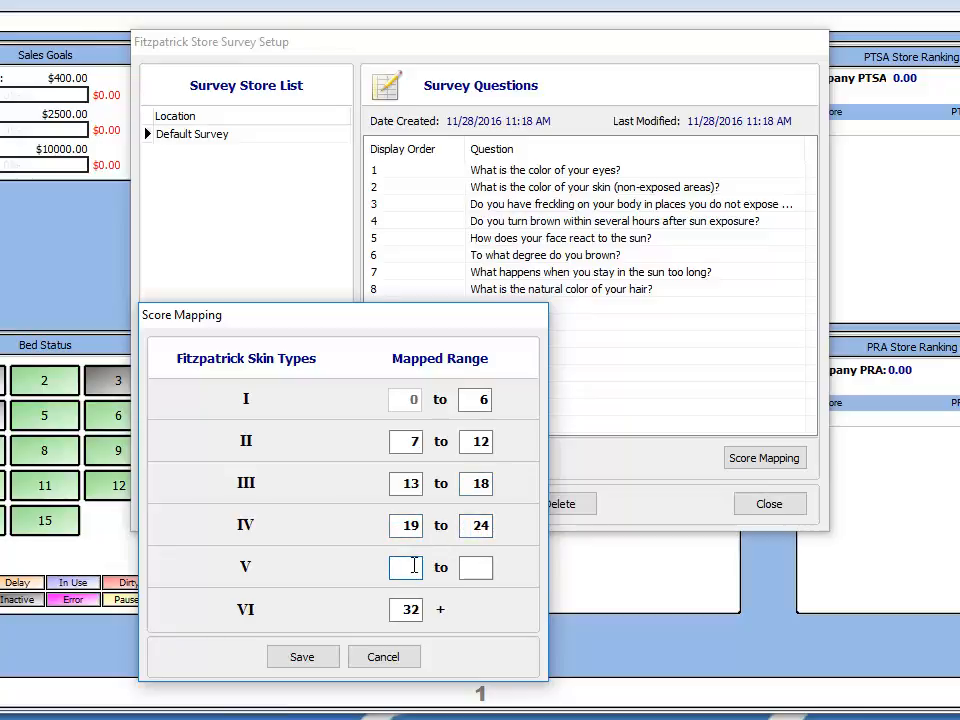
type("25")
left_click(470, 567)
type("30")
double_click(405, 609)
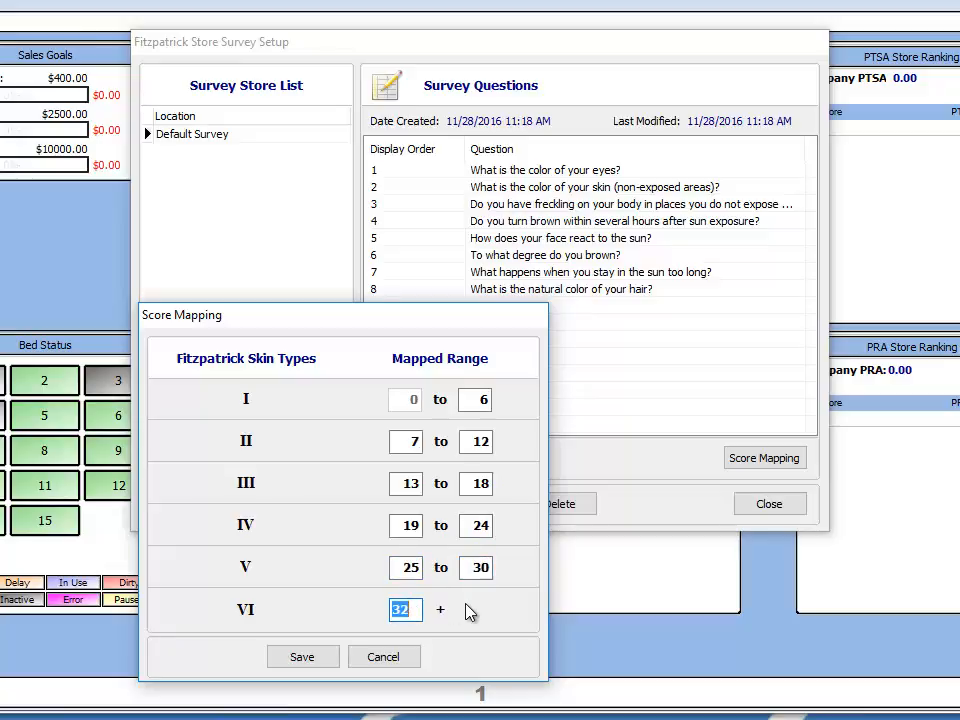
type("31")
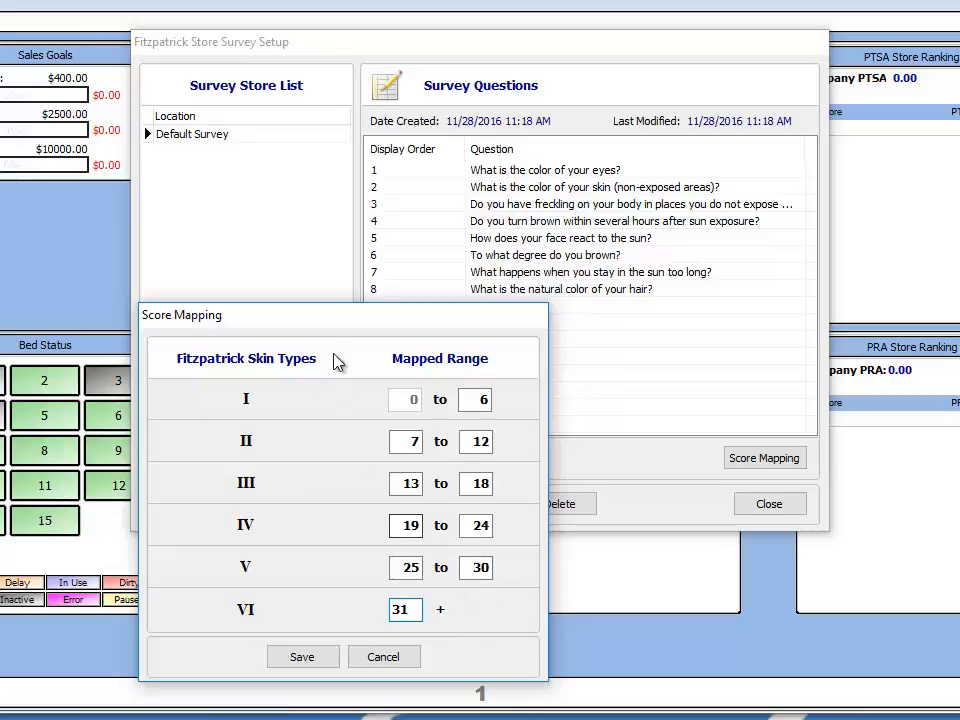
left_click_drag(337, 336, 478, 140)
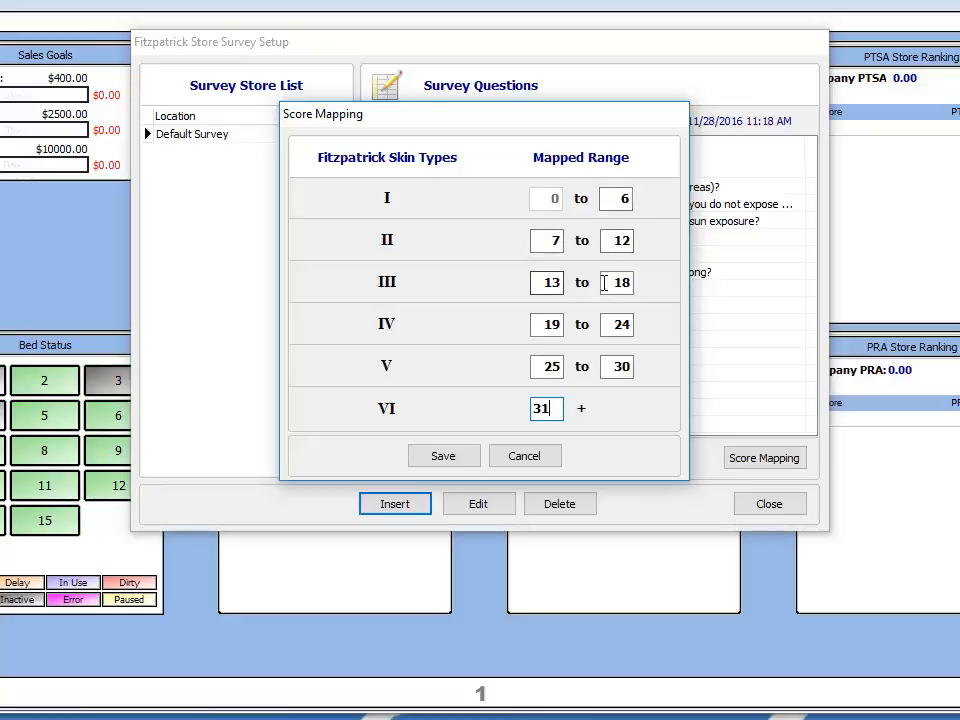
left_click(440, 460)
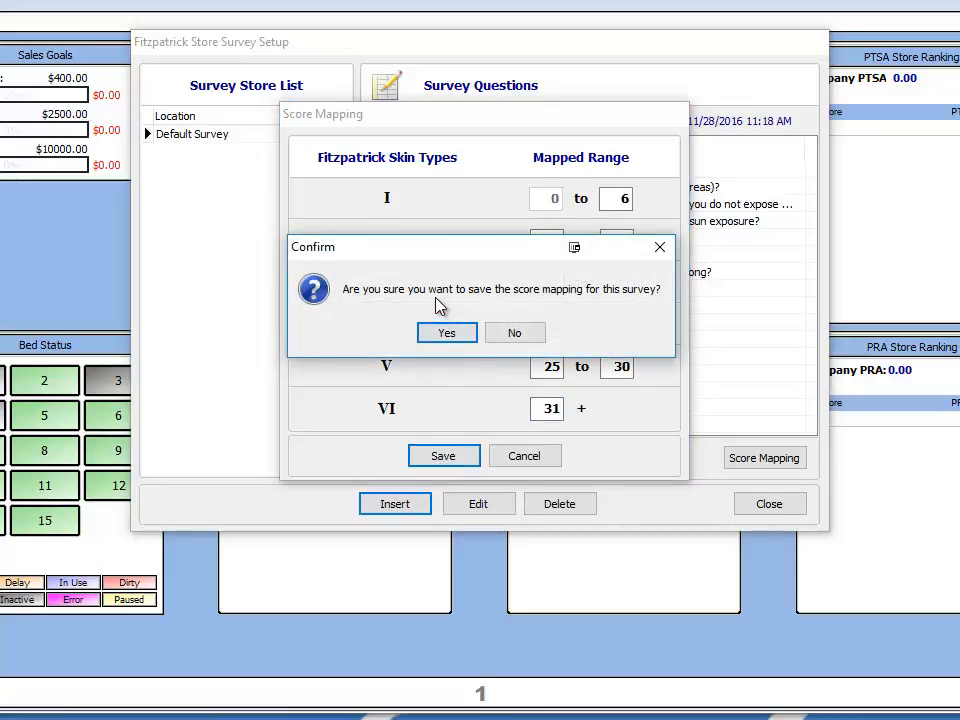
left_click(449, 337)
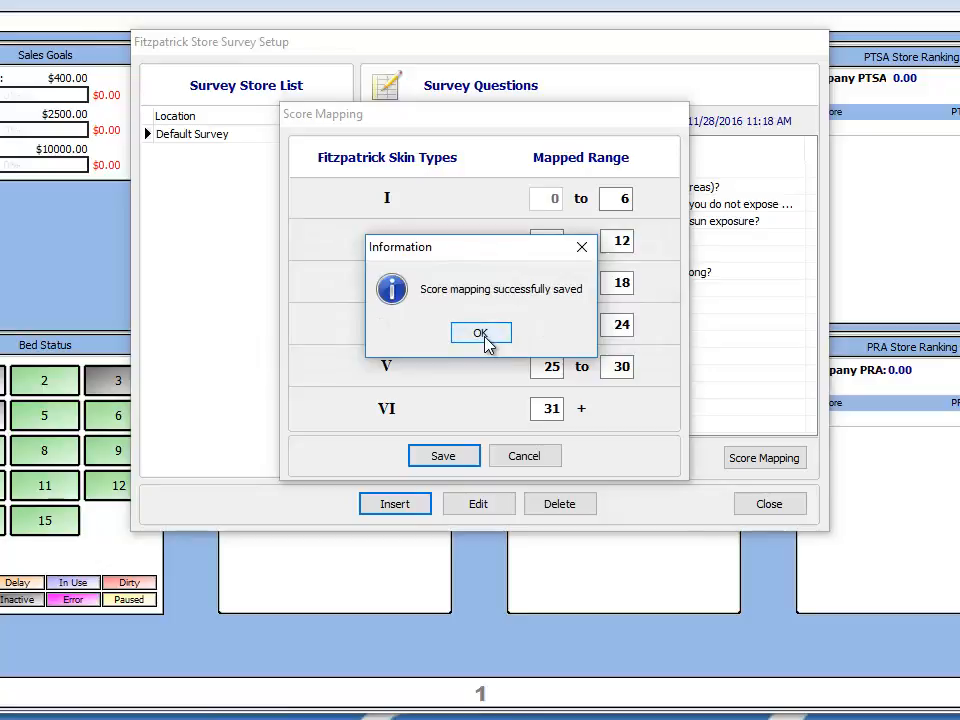
left_click(481, 334)
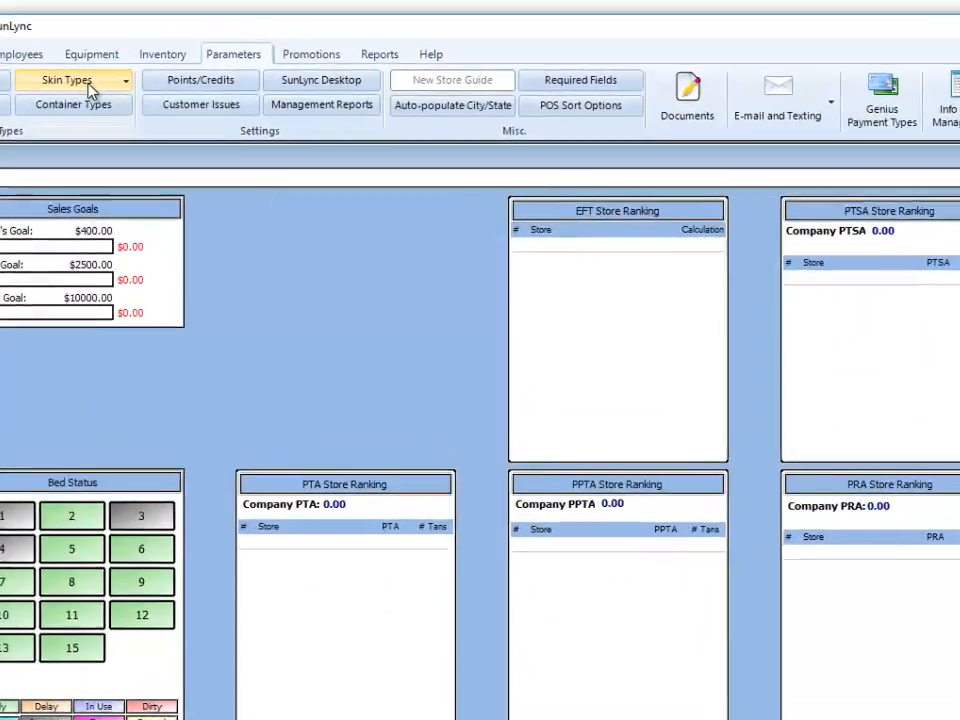
- Open the Skin Types list and review the entries from I Always Burns to VI Never Burns
left_click(240, 149)
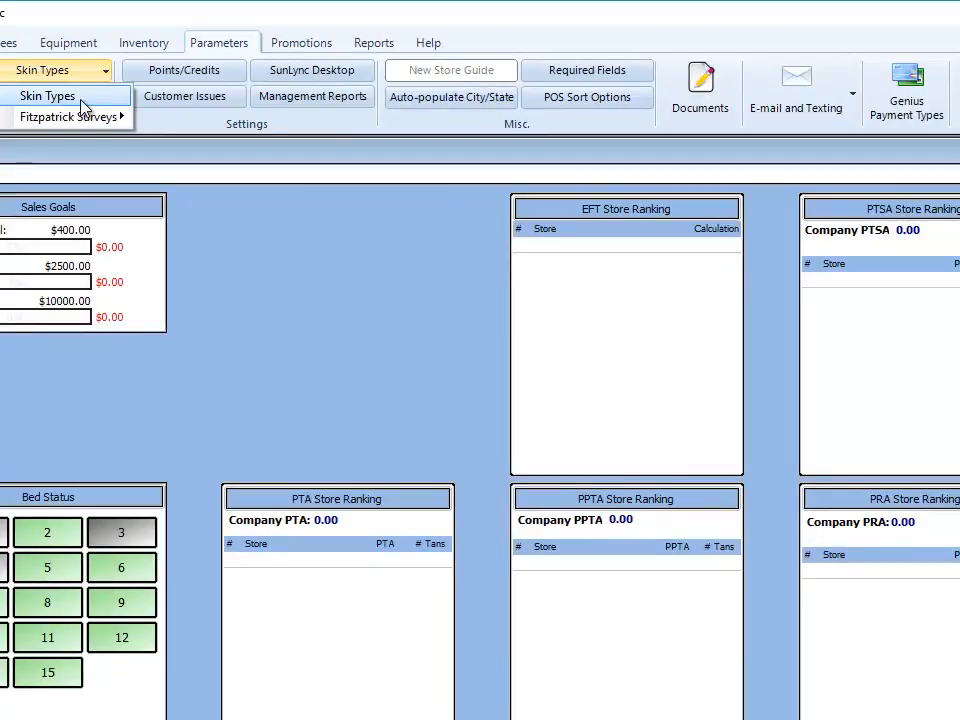
left_click(55, 100)
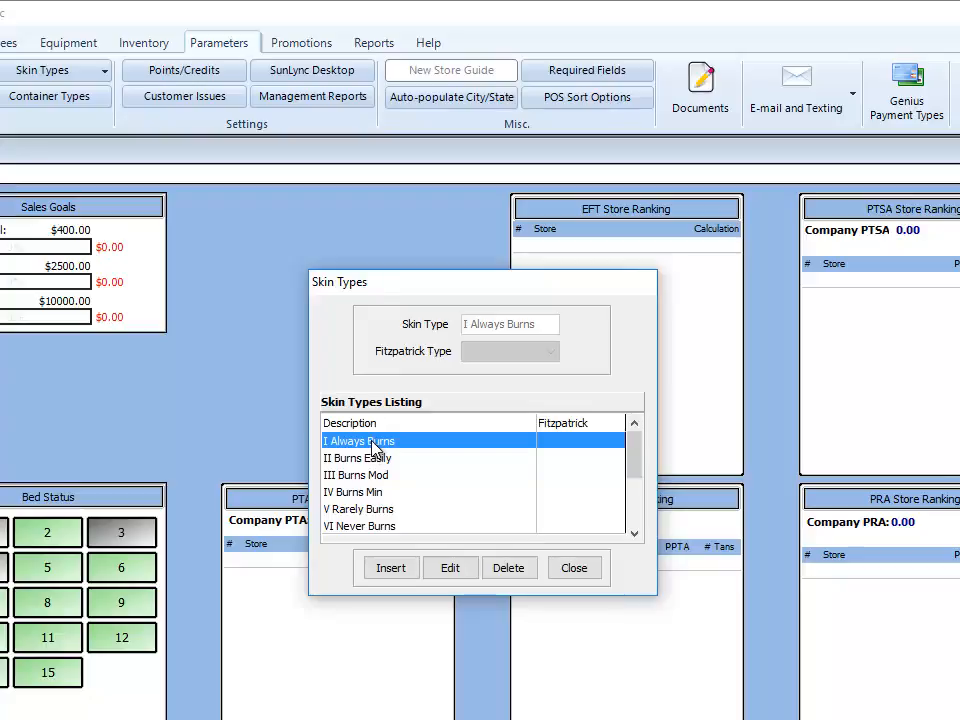
key("End")
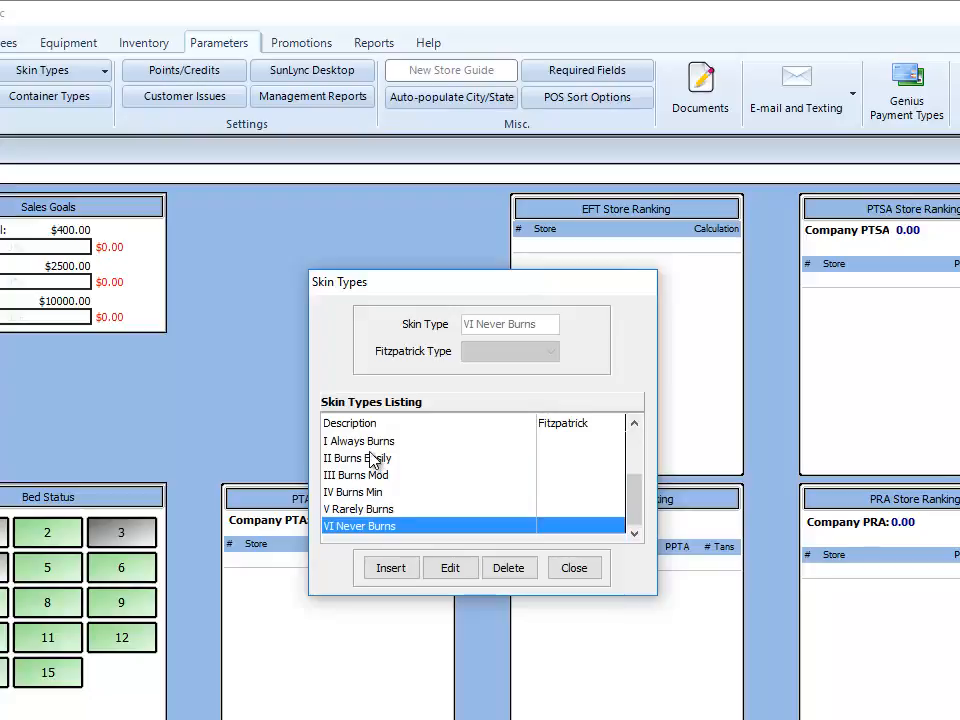
key("Up")
key("Home")
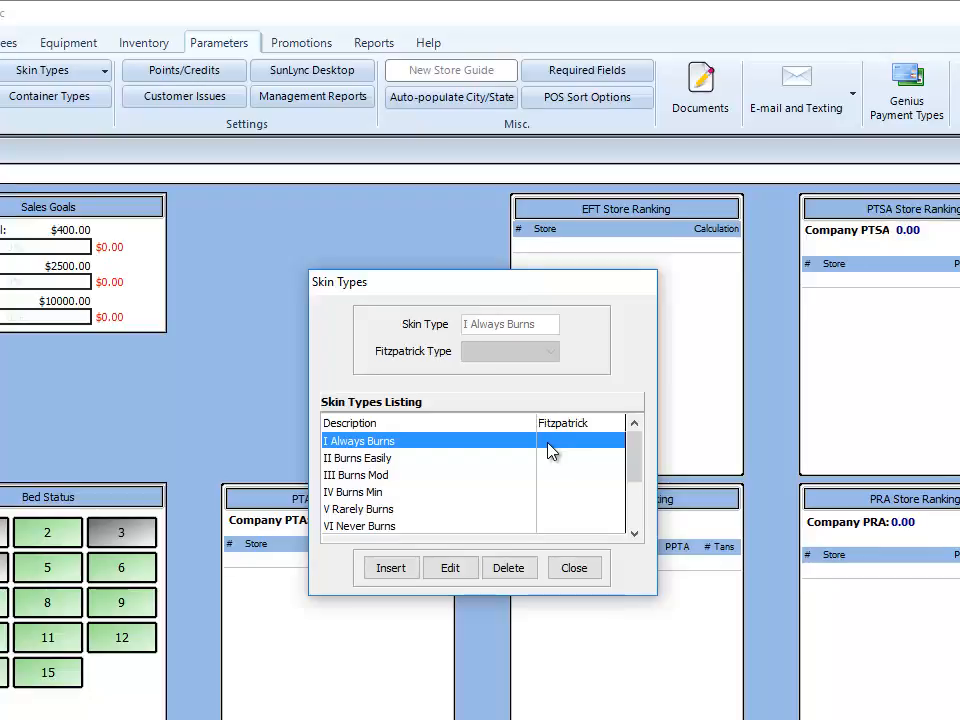
left_click(385, 476)
left_click(365, 493)
left_click(343, 479)
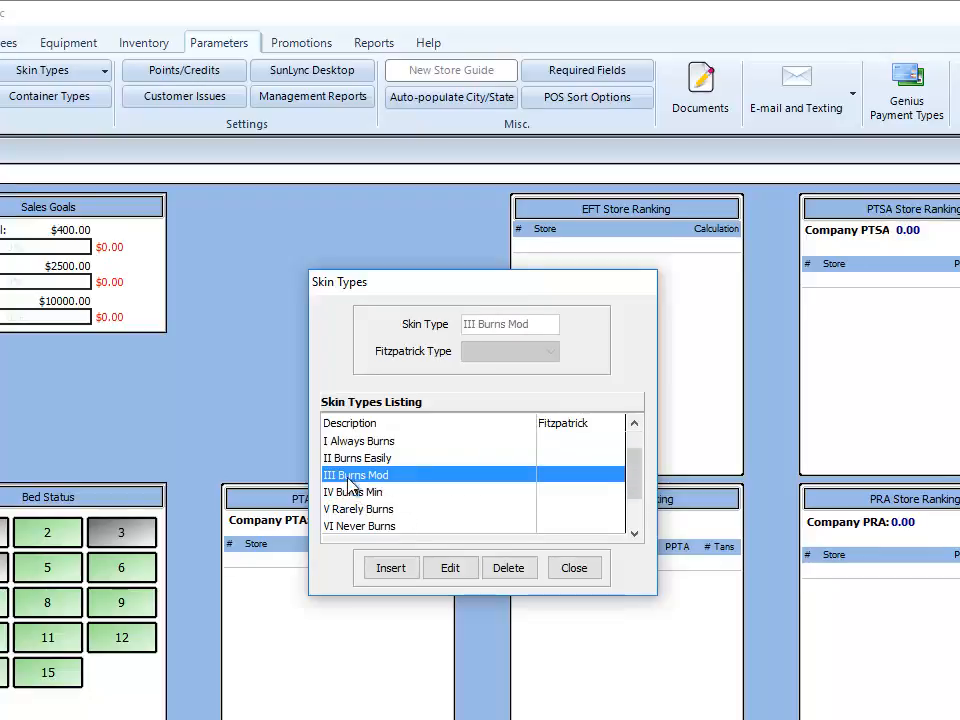
left_click(333, 492)
left_click(330, 478)
left_click(390, 493)
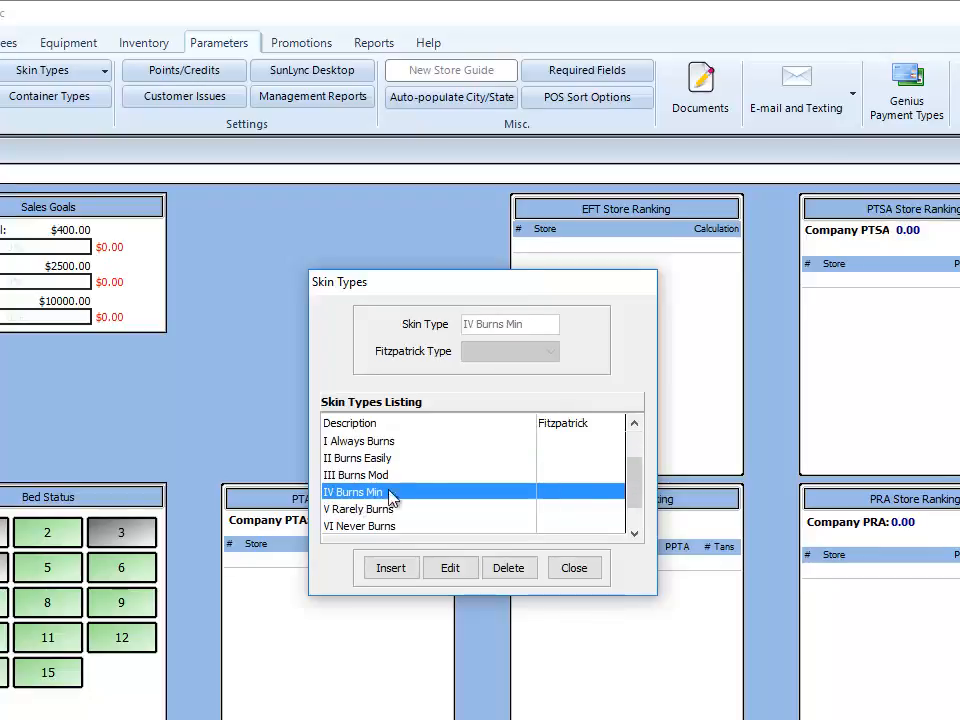
left_click(581, 443)
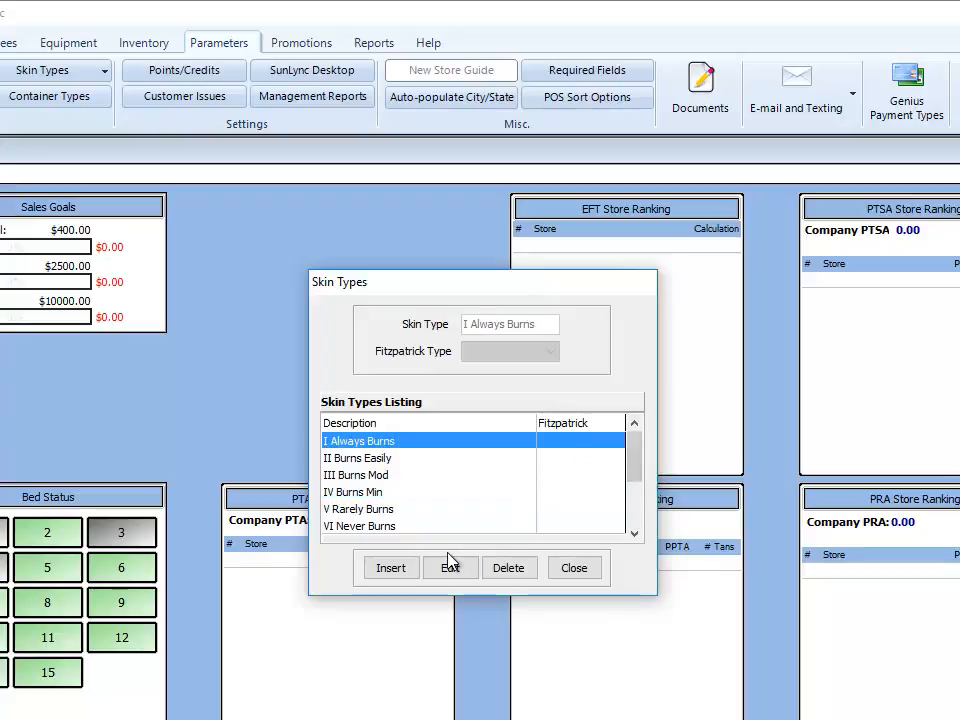
left_click(413, 528)
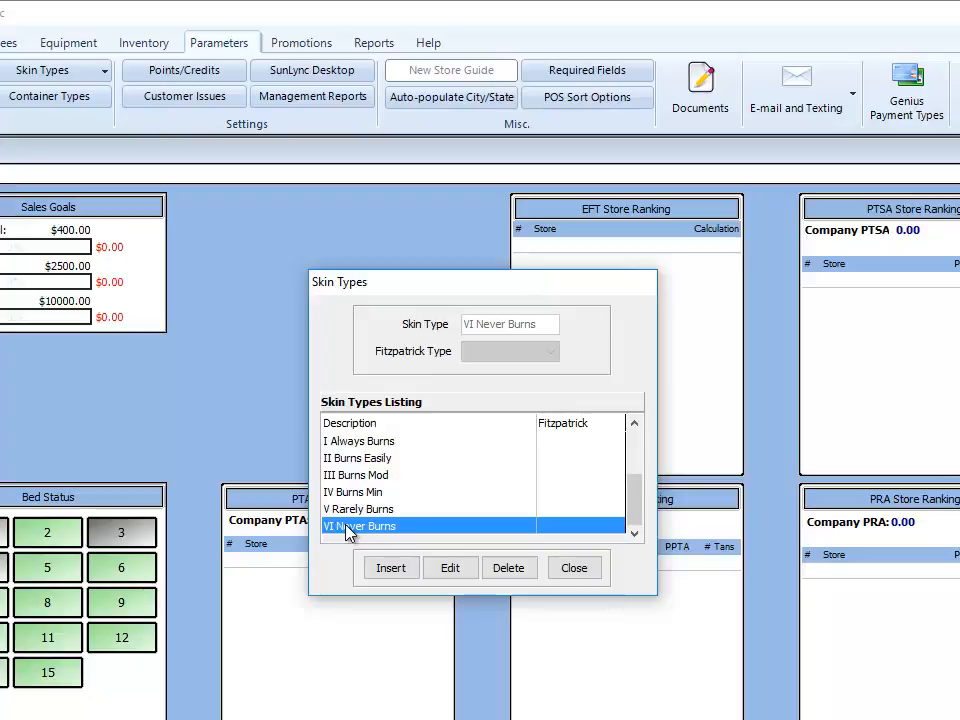
scroll(347, 531, "up", 5)
scroll(347, 531, "down", 5)
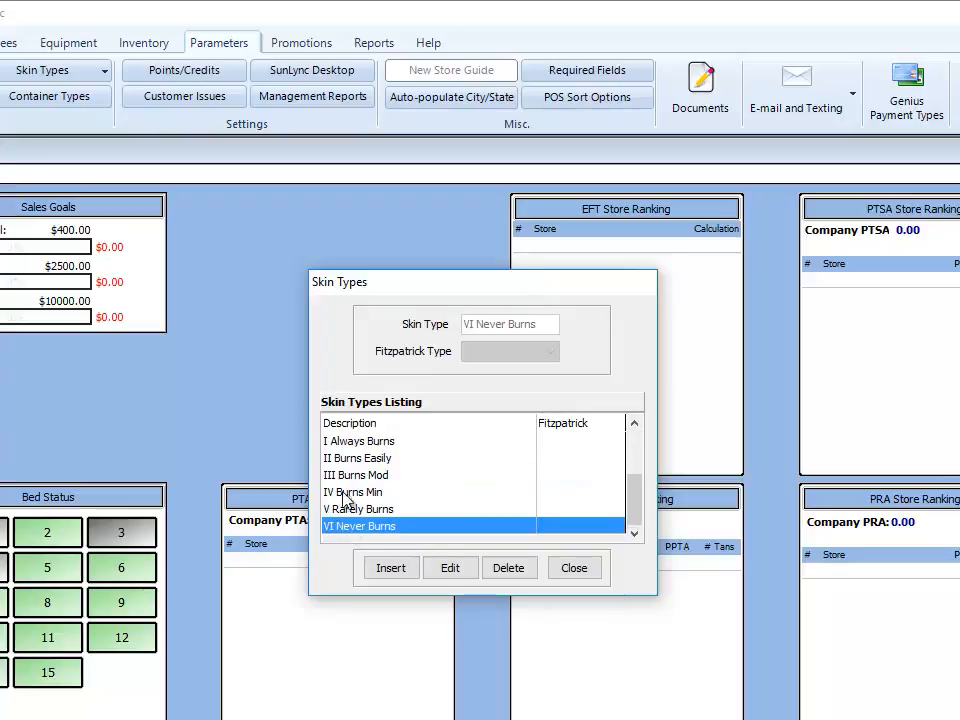
left_click(342, 443)
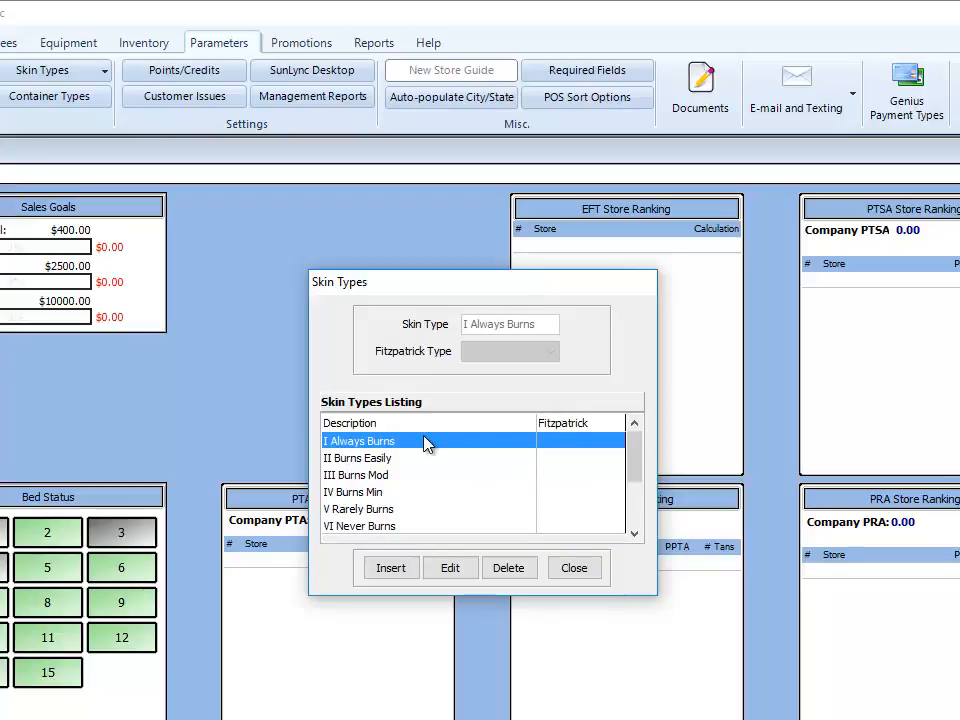
- Link I Always Burns to Fitzpatrick type I and II Burns Easily to type II
left_click(445, 570)
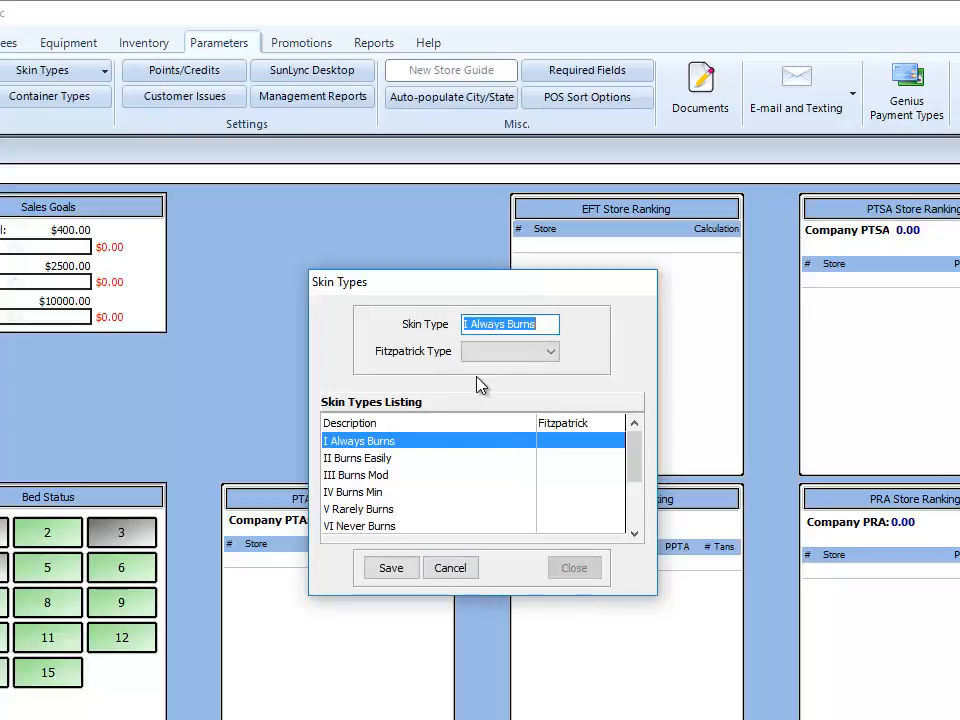
left_click(488, 352)
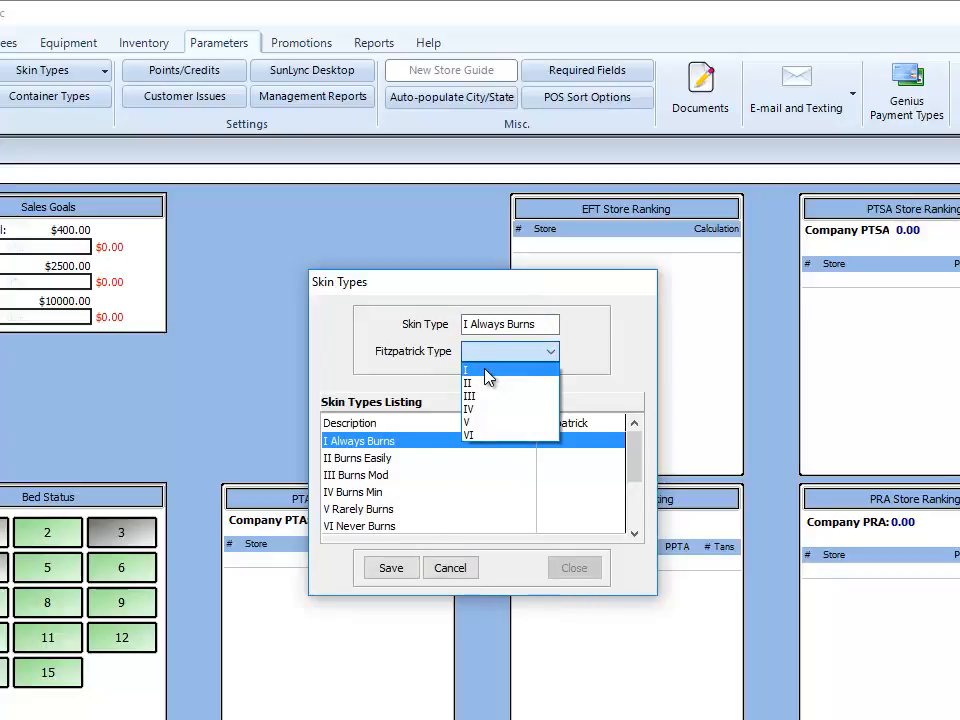
left_click(486, 370)
left_click(400, 566)
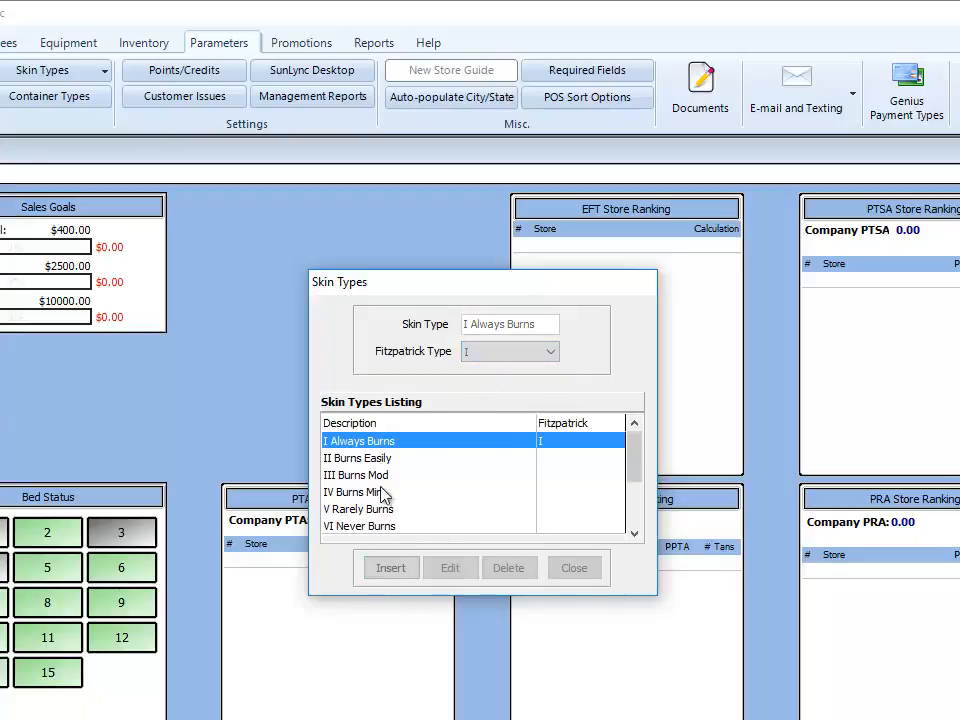
left_click(381, 458)
left_click(450, 568)
left_click(505, 351)
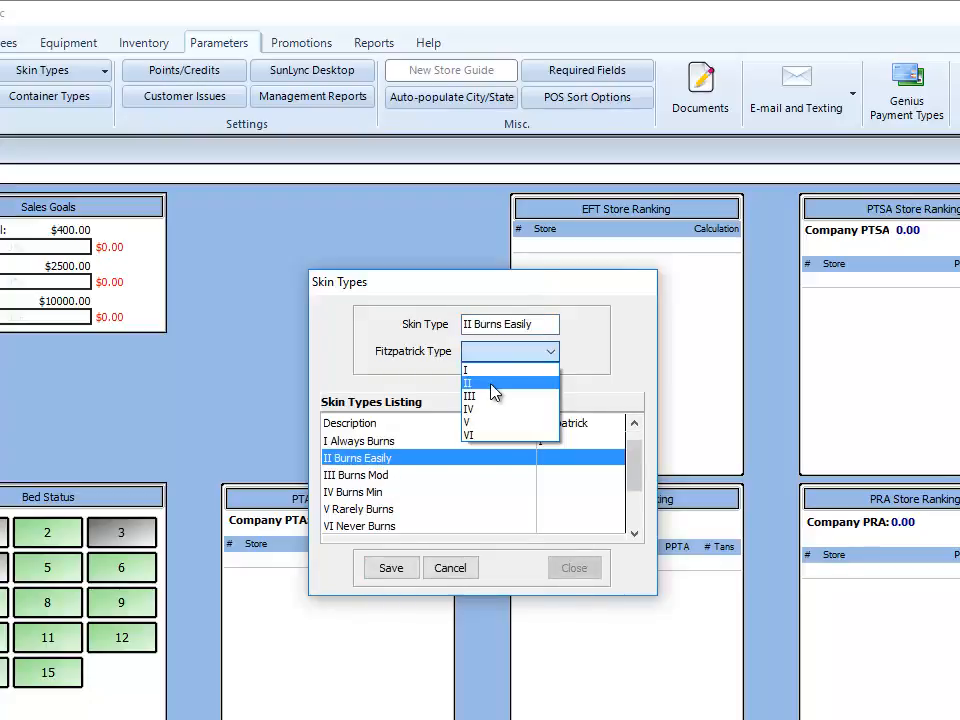
left_click(493, 388)
left_click(391, 567)
- Link III Burns Mod to Fitzpatrick type III and IV Burns Min to type IV
left_click(450, 568)
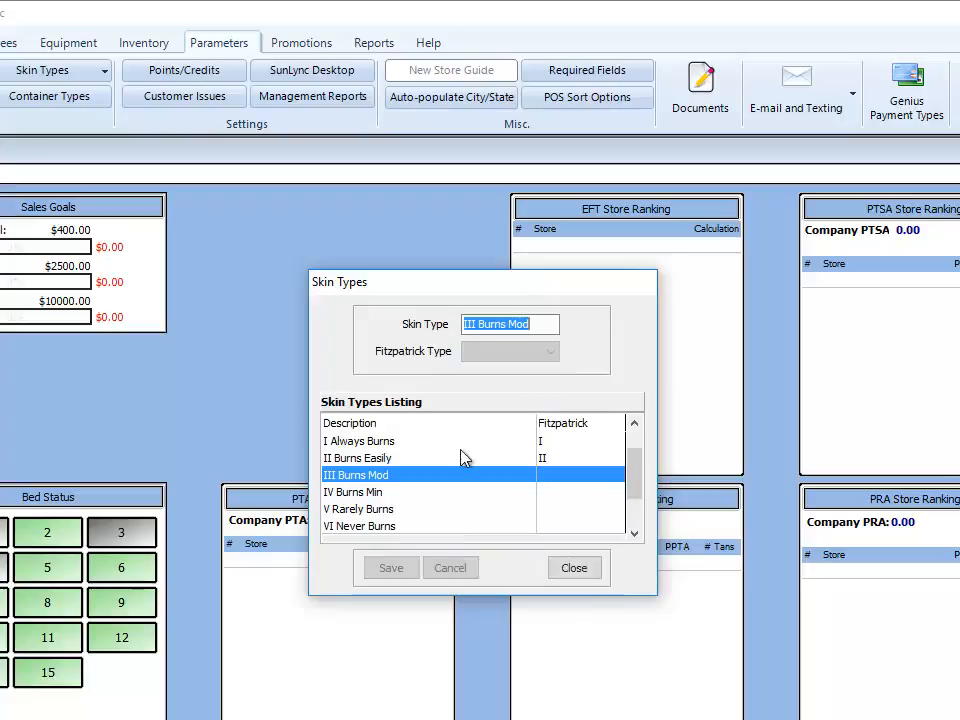
left_click(482, 352)
left_click(484, 401)
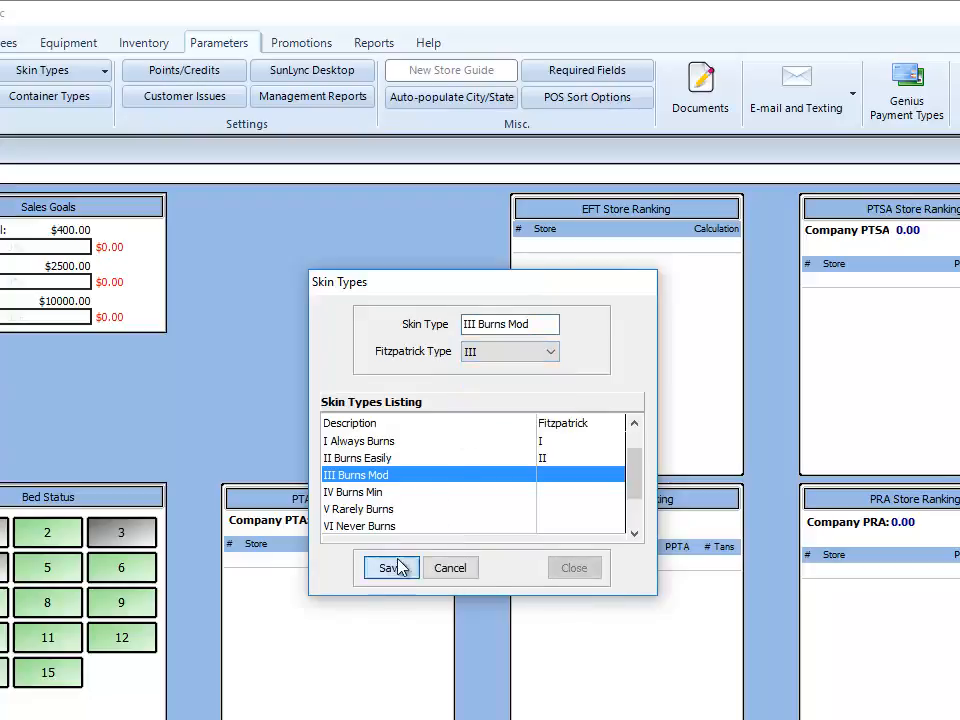
left_click(395, 567)
left_click(423, 492)
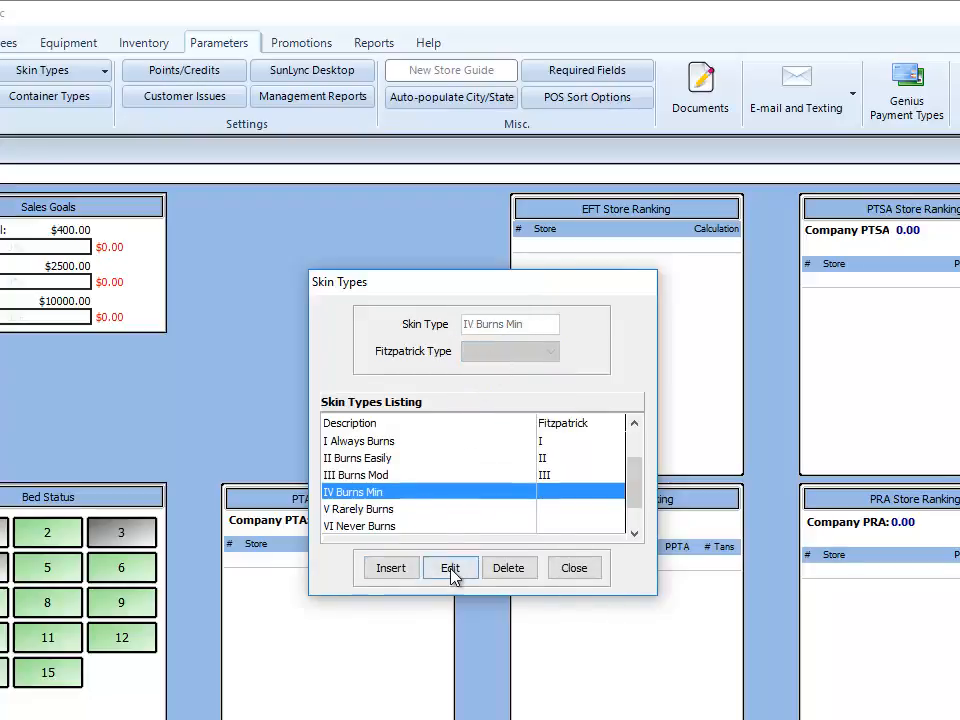
left_click(450, 568)
left_click(480, 352)
left_click(484, 416)
left_click(391, 567)
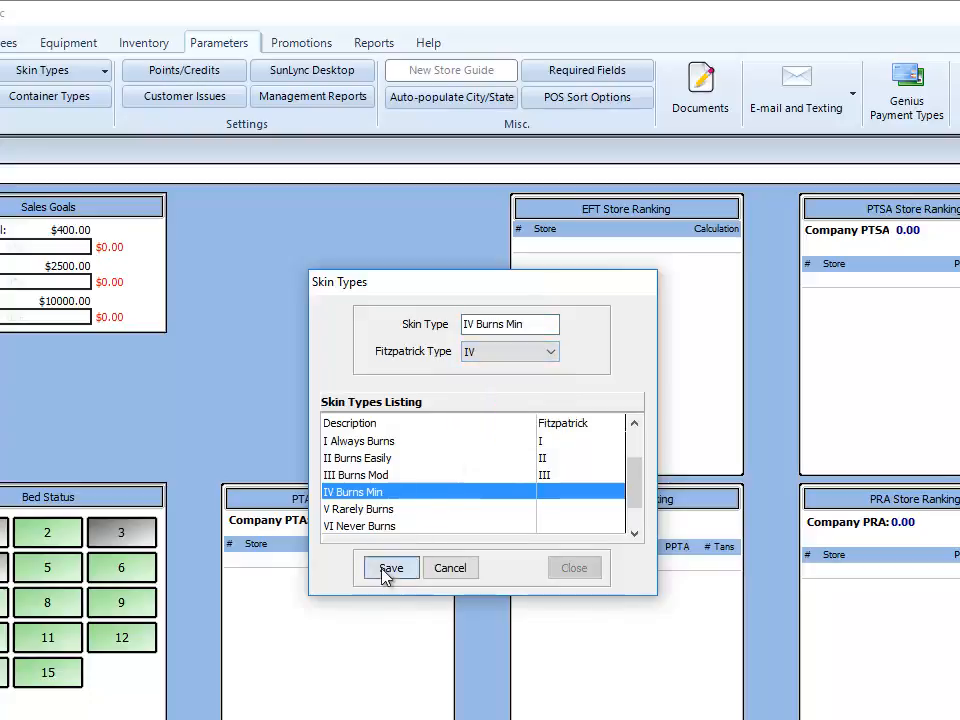
- Link V Rarely Burns to Fitzpatrick type V and VI Never Burns to type VI, then close the list
left_click(392, 509)
left_click(450, 568)
left_click(504, 352)
left_click(492, 420)
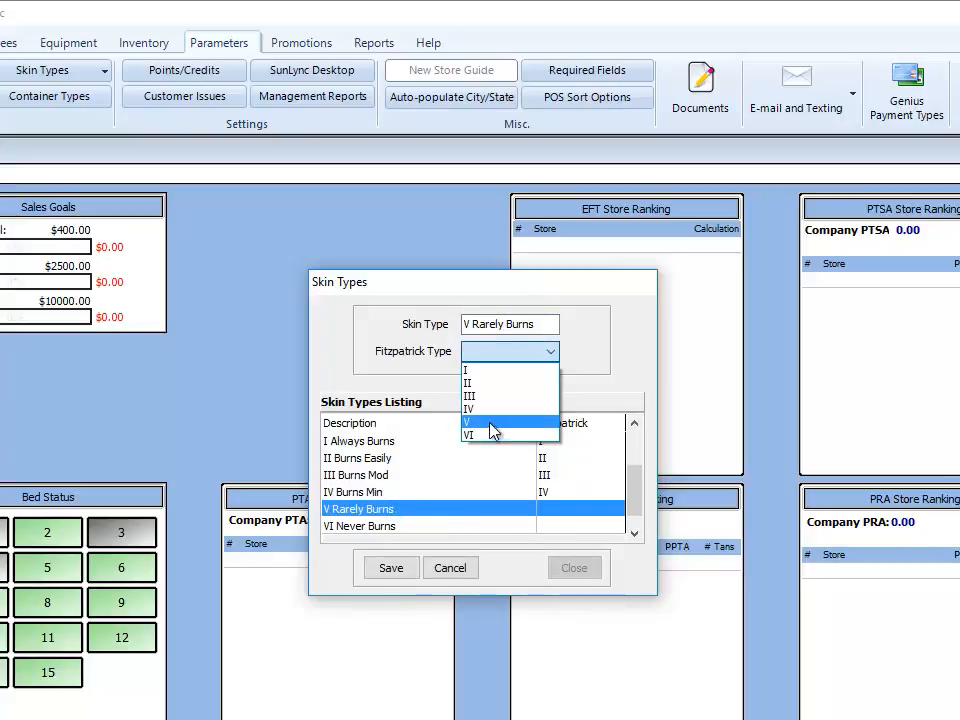
left_click(405, 567)
left_click(400, 526)
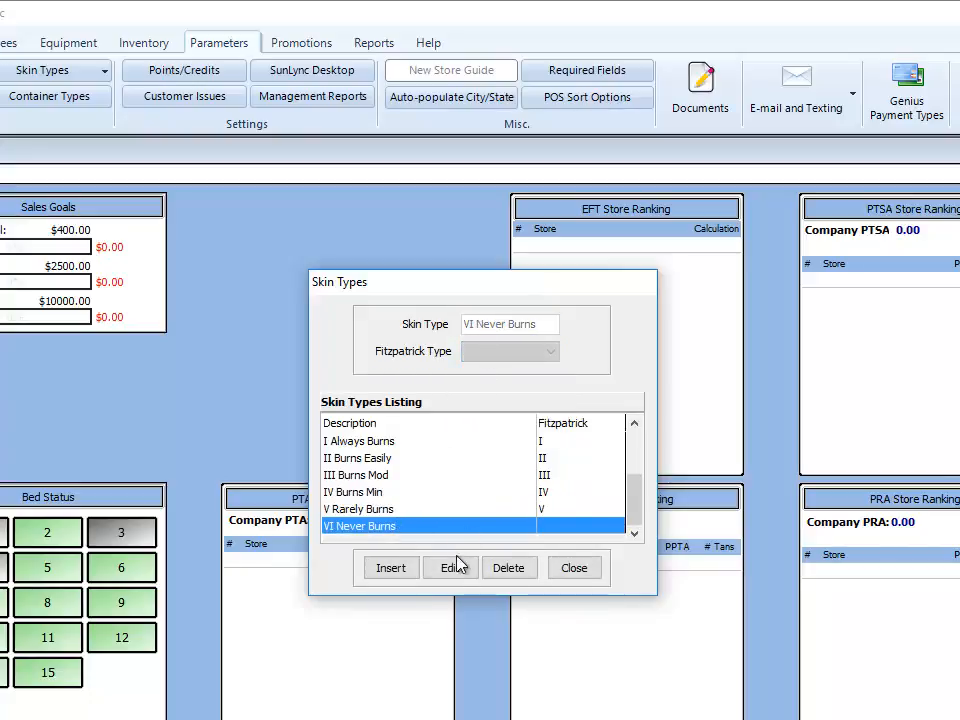
left_click(450, 564)
left_click(500, 353)
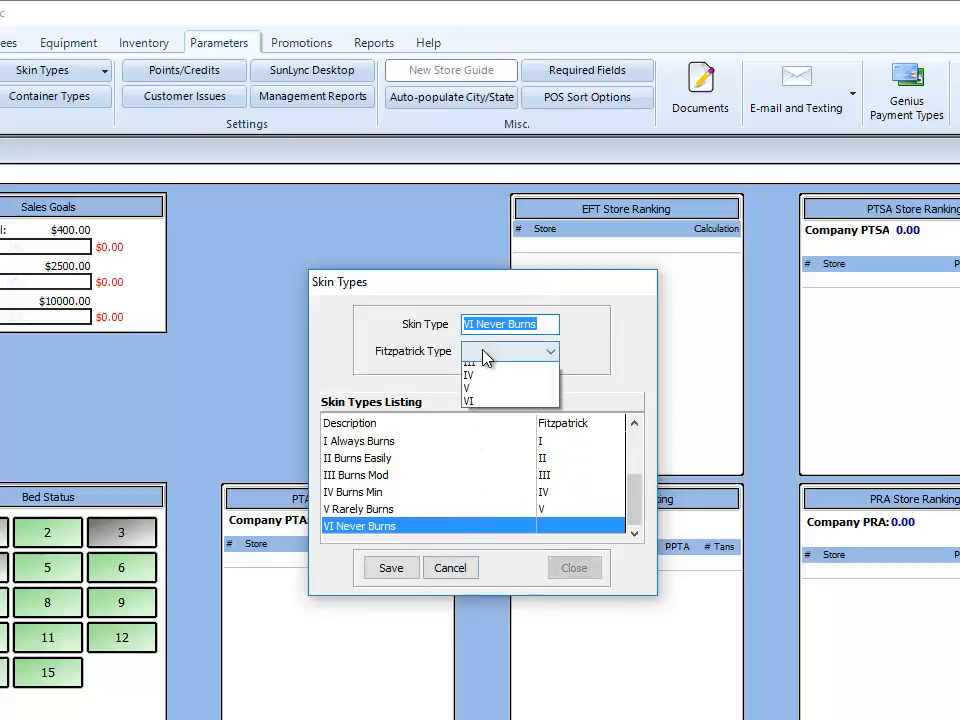
left_click(470, 434)
left_click(391, 567)
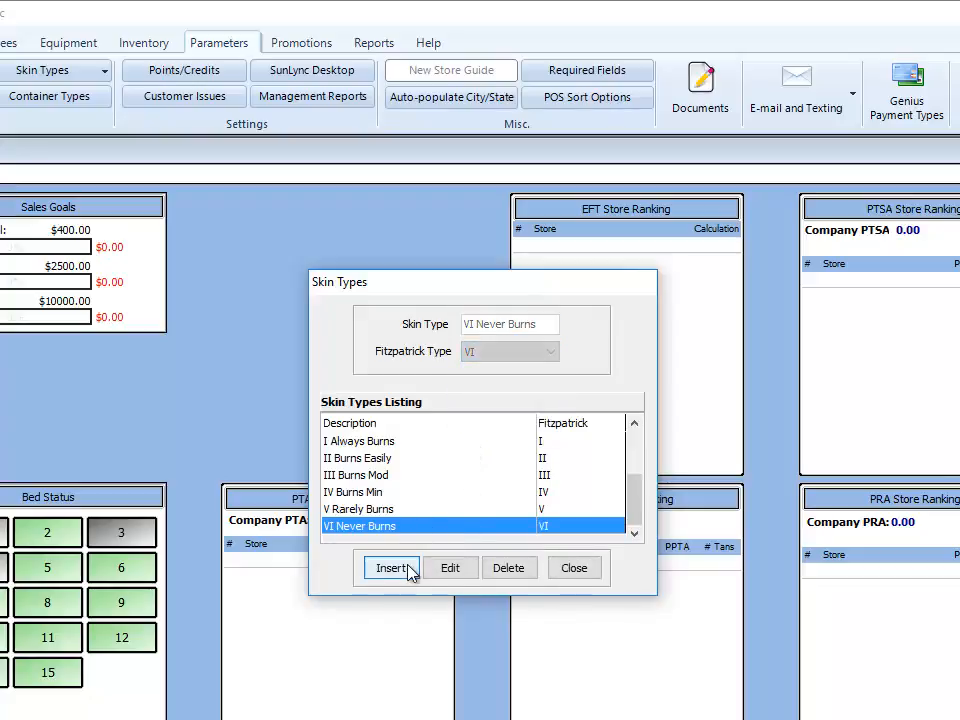
left_click(577, 568)
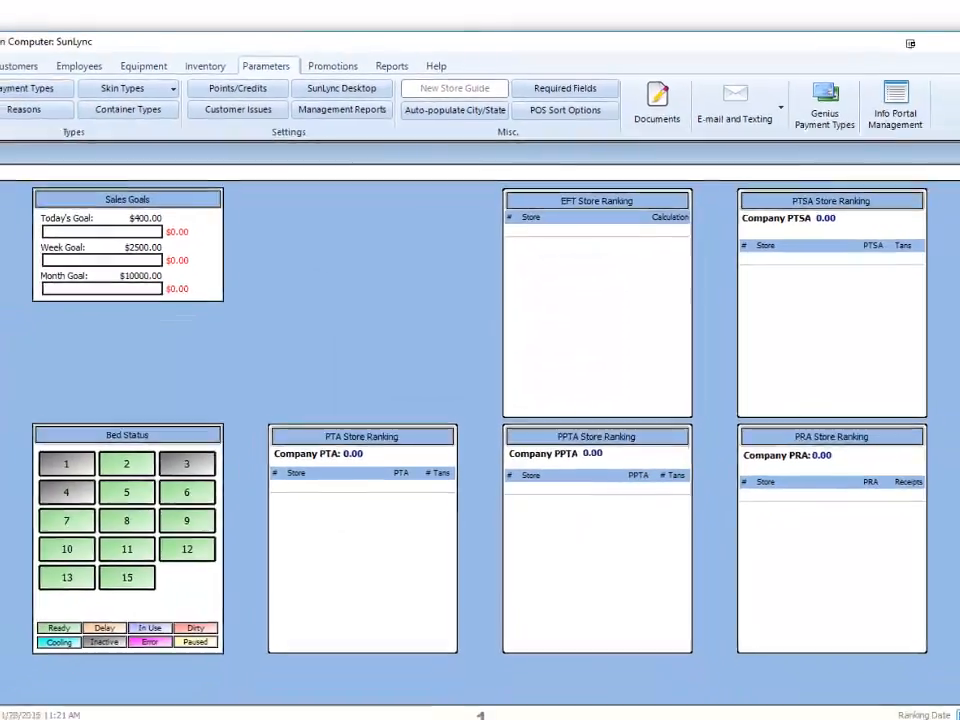
- Switch to the Home tab of the SunLync dashboard
left_click(41, 81)
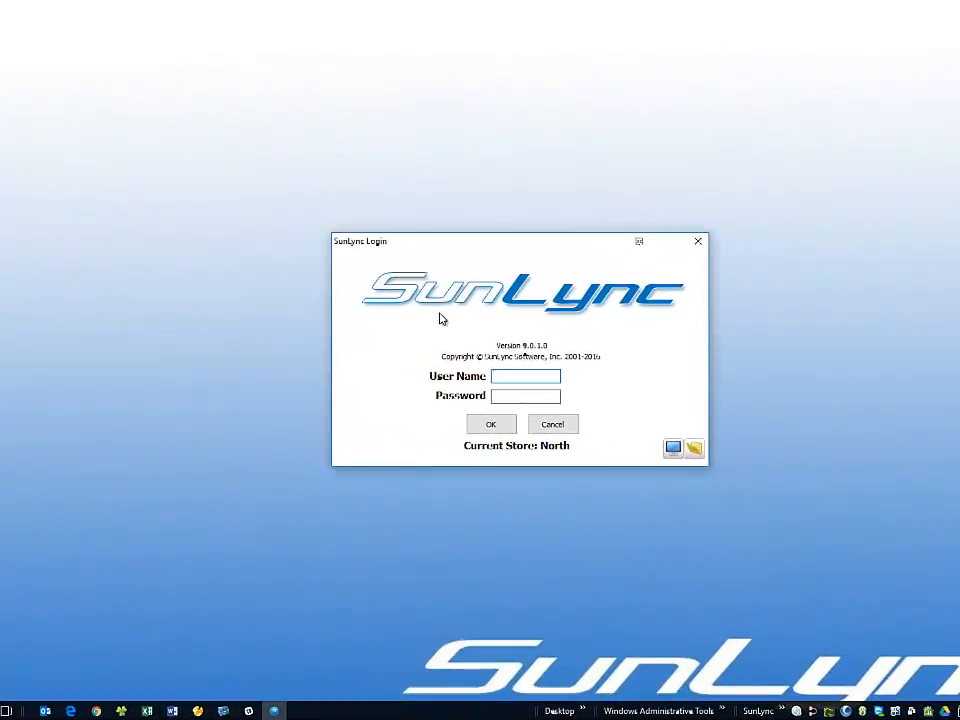
- Log in with the store credentials and start a new customer, entering the security password
type("POS")
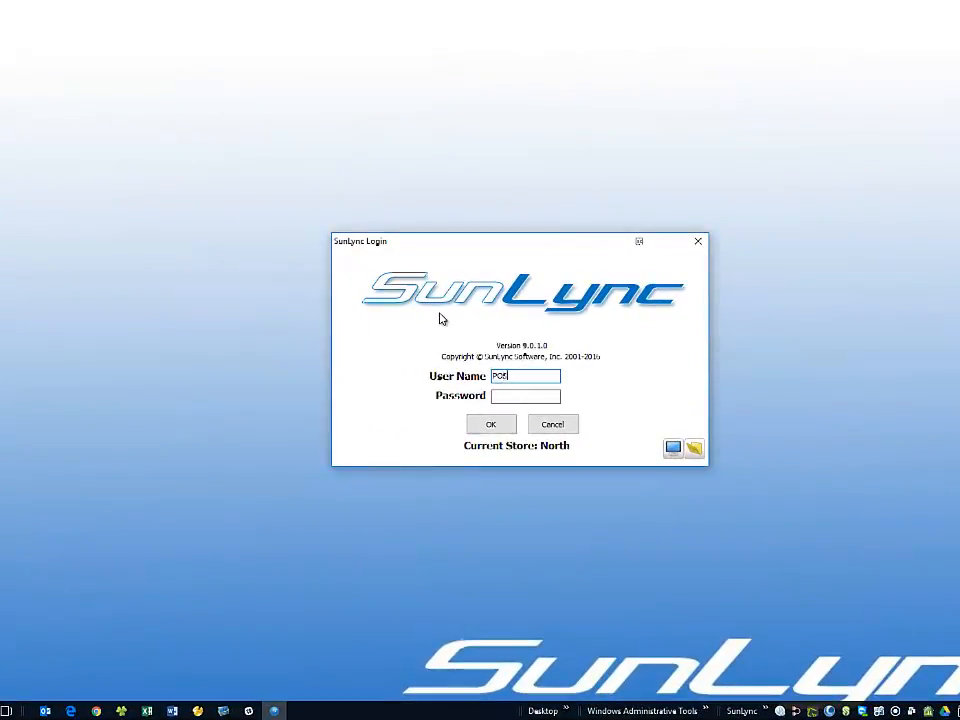
key("Tab")
type("pos")
key("Return")
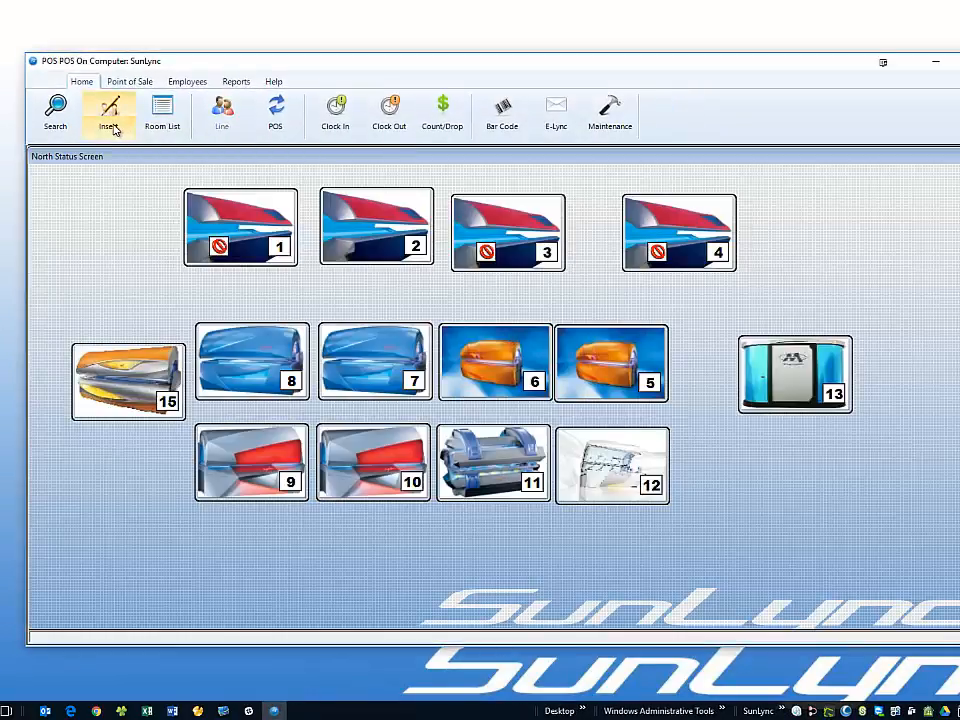
left_click(113, 126)
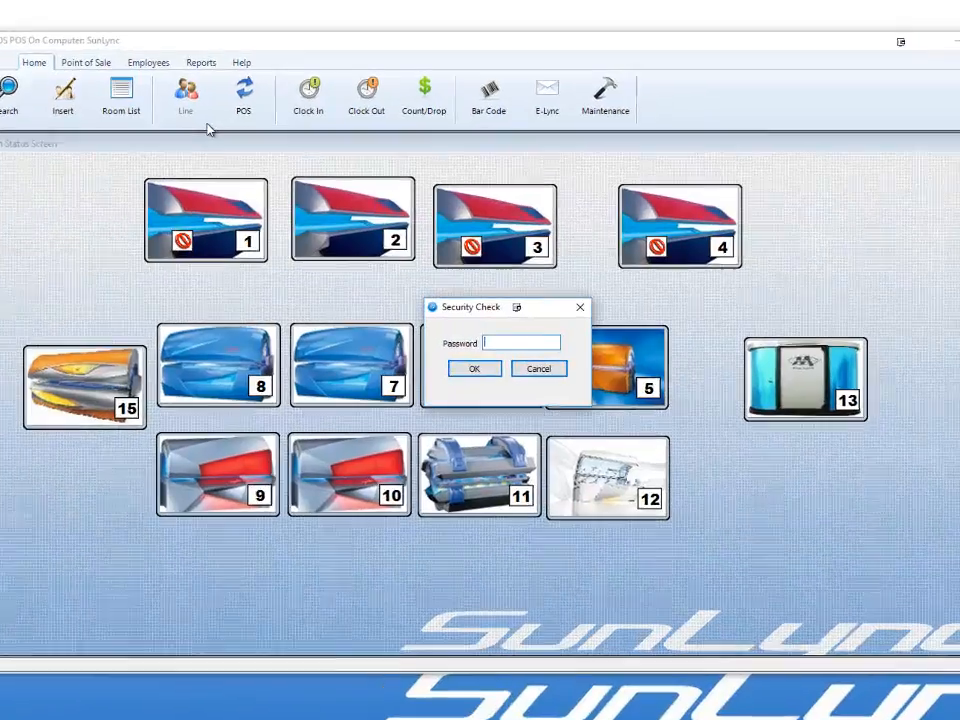
type("1234")
key("Return")
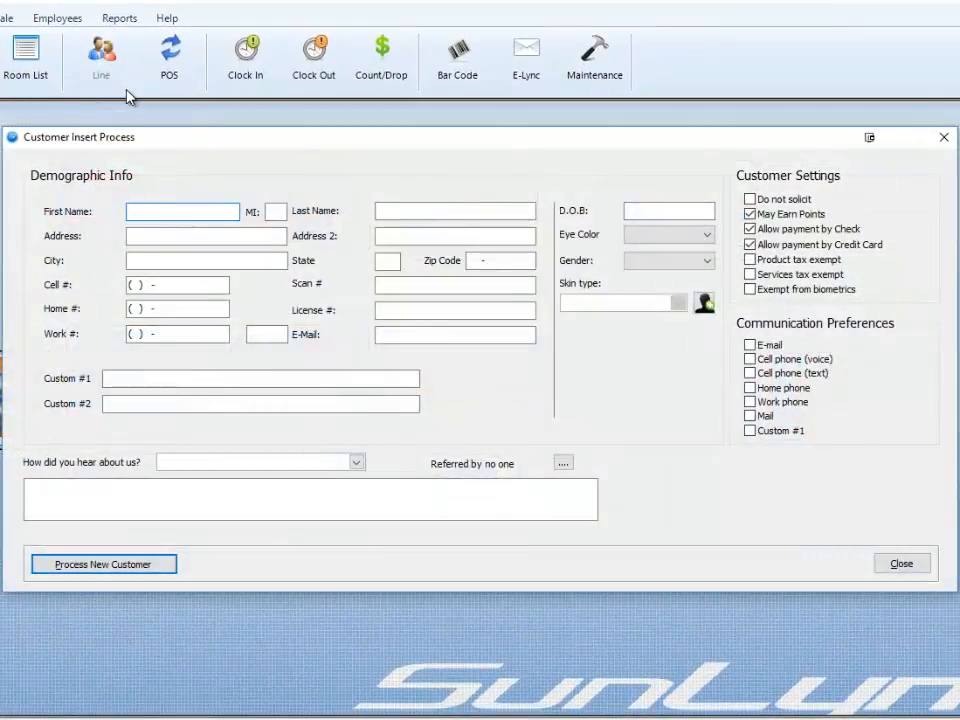
- Enter the test customer's first name, middle initial and last name
type("Test")
key("Tab")
type("C")
key("Tab")
type("Customer")
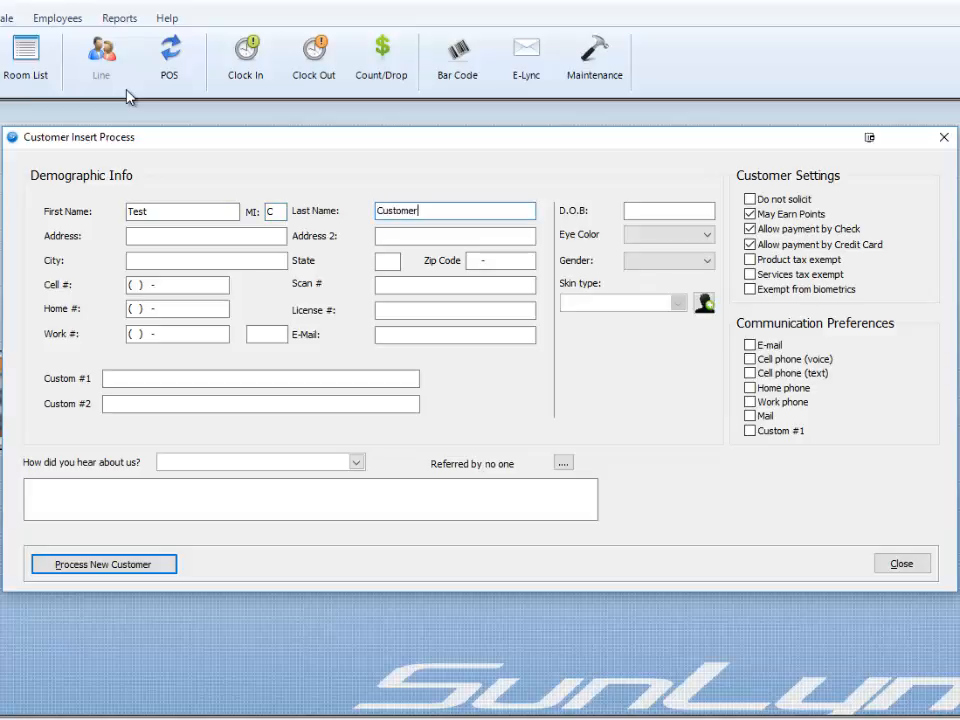
- Fill in the customer's street address, city, state, zip code, cell and home phone numbers
key("Tab")
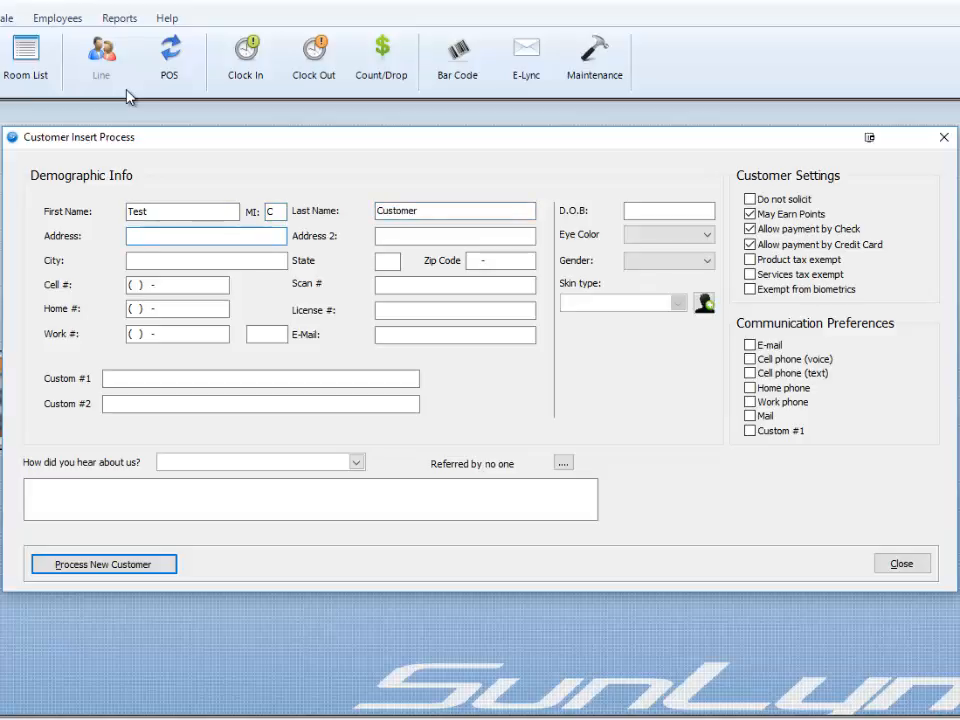
type("44 Fake St")
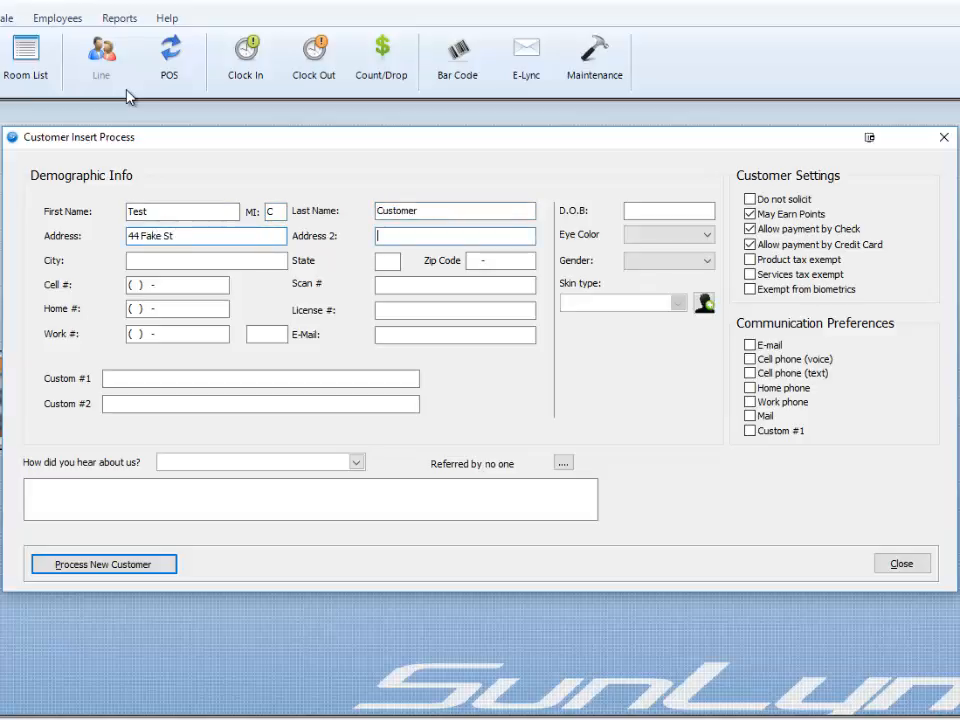
key("Tab")
type("Buffalo")
key("Tab")
type("NY")
key("Tab")
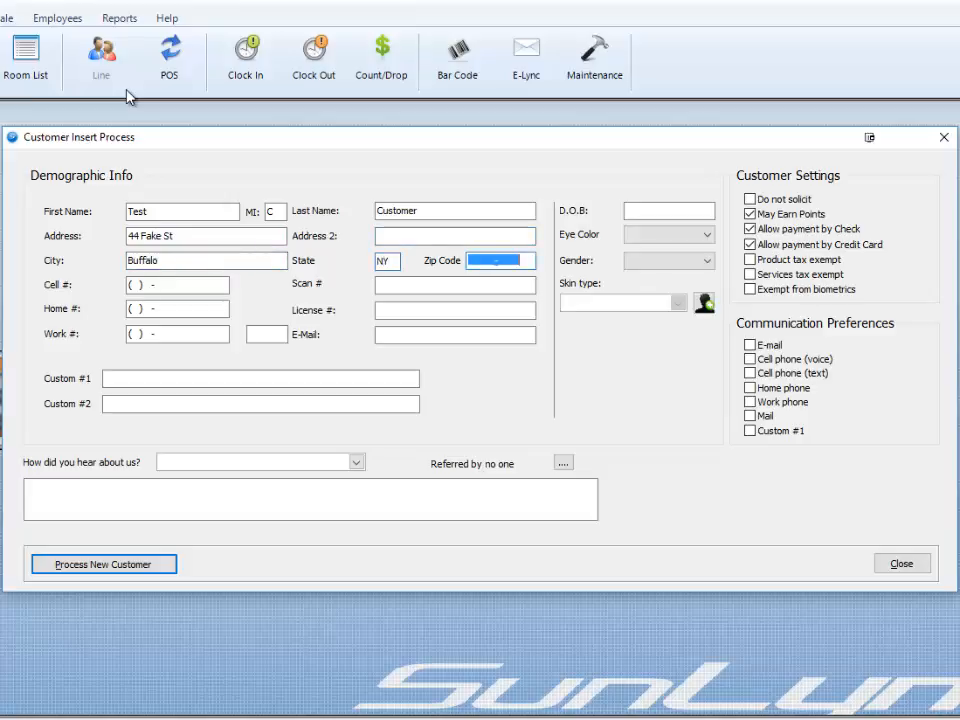
type("141")
type("22")
key("Tab")
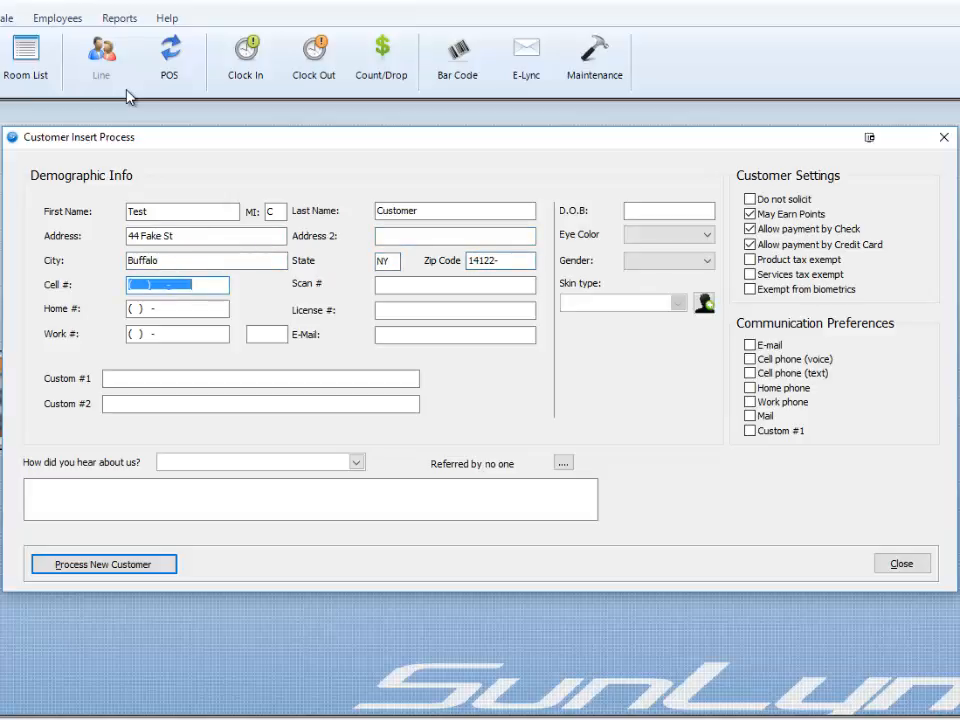
type("716444444444")
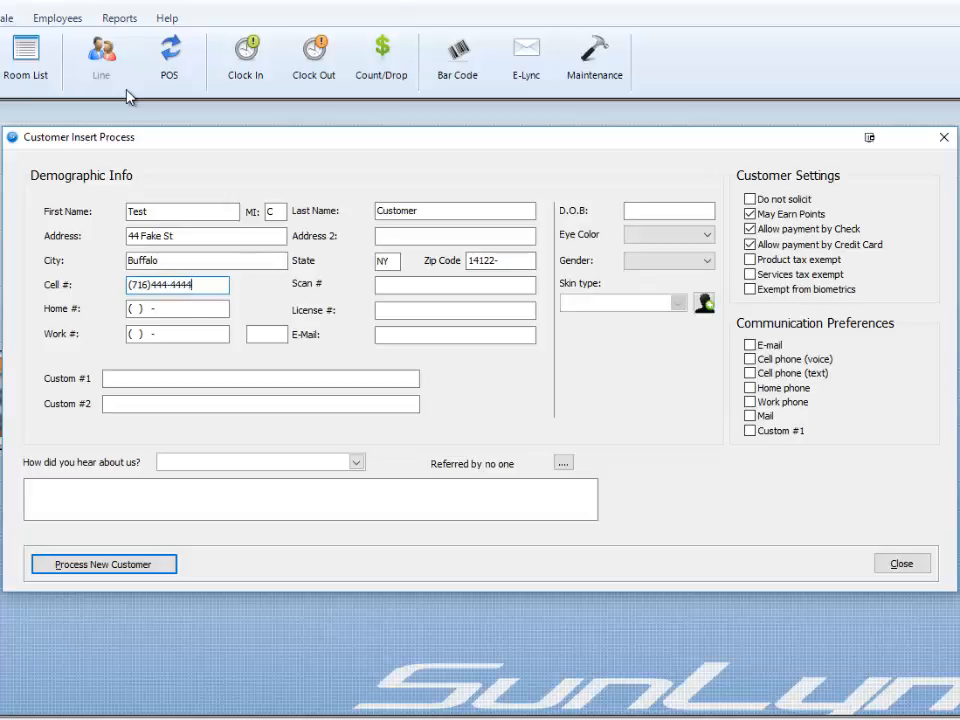
key("Tab")
type("716555555")
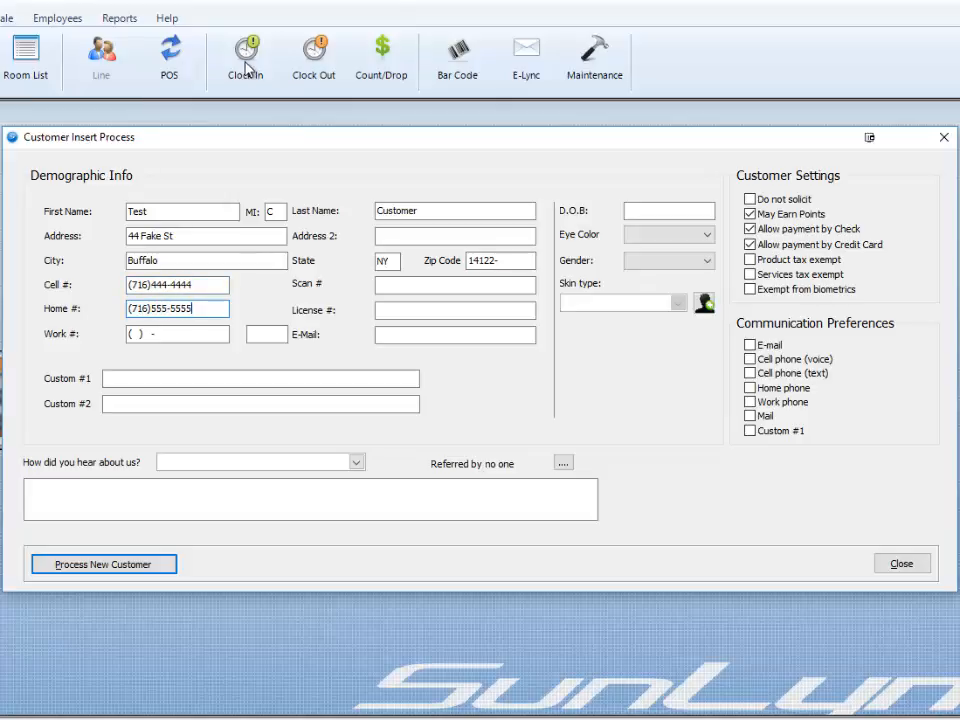
- Enter the customer's date of birth, and set eye colour to Blue and gender to Male
left_click(651, 213)
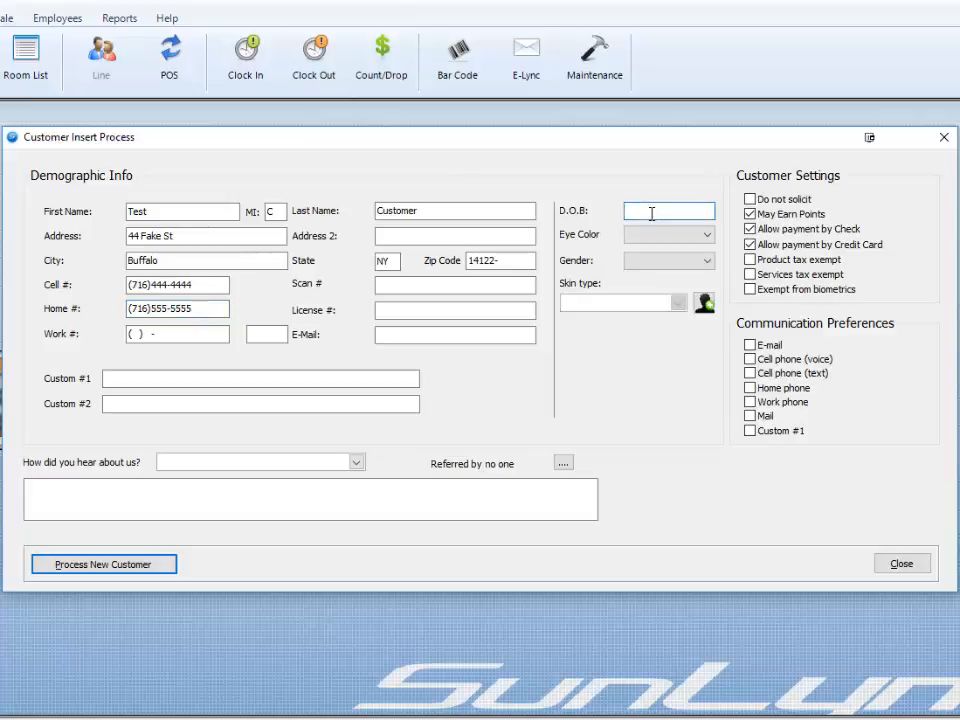
type("1/1/1950")
key("Tab")
key("Down")
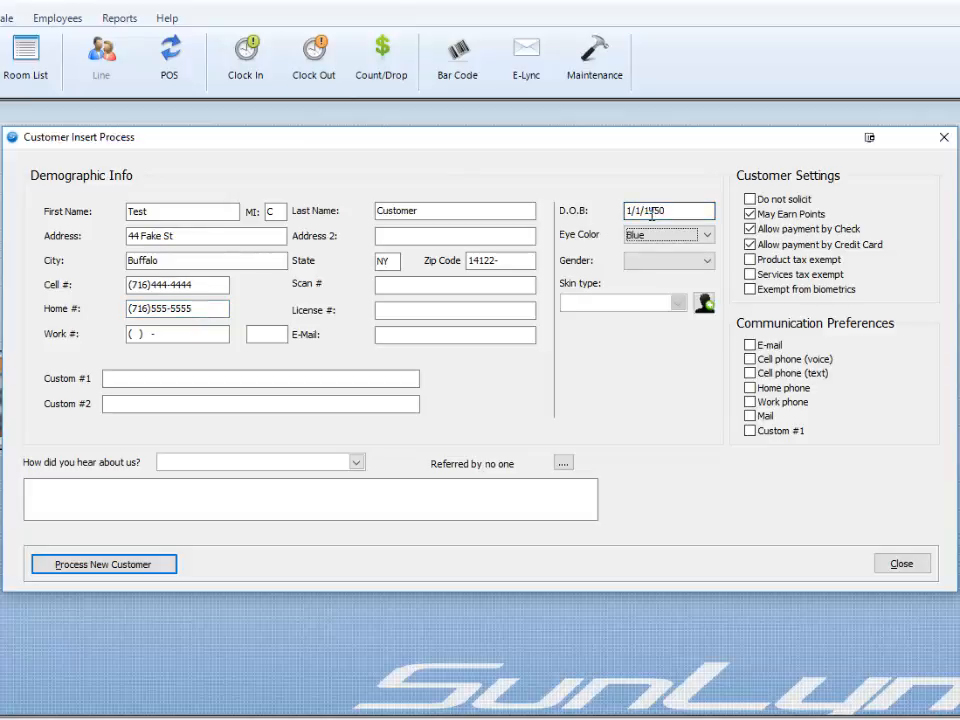
key("Tab")
key("Down")
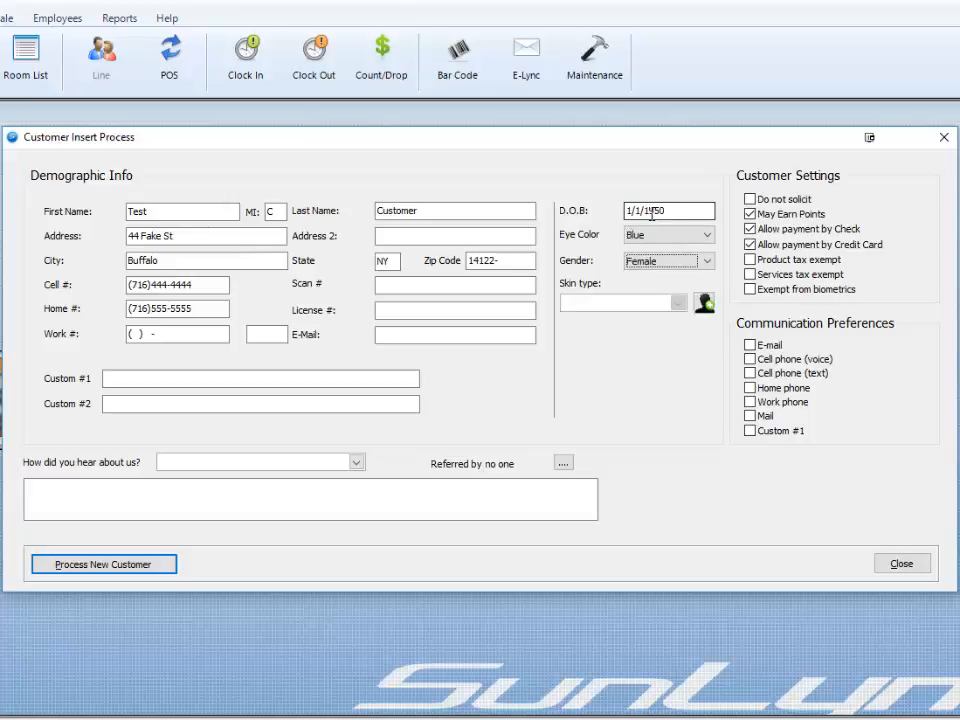
key("Down")
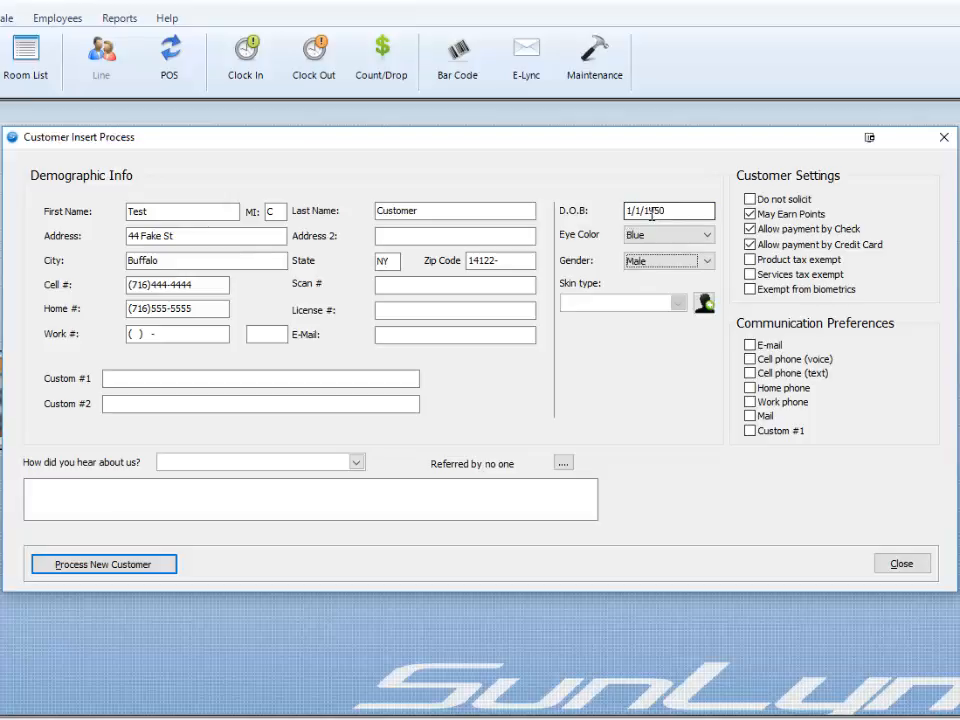
- Start the Fitzpatrick survey and answer Blue/gray/green eyes, Pale with Beige tint, Few freckles, Sometimes browning
left_click(705, 305)
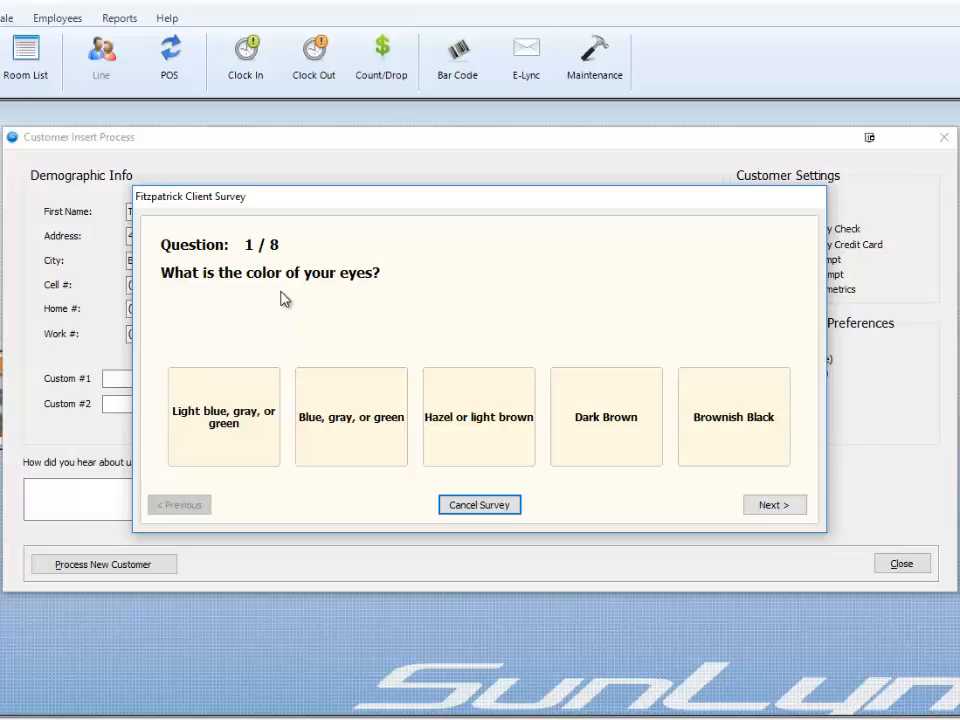
left_click(354, 418)
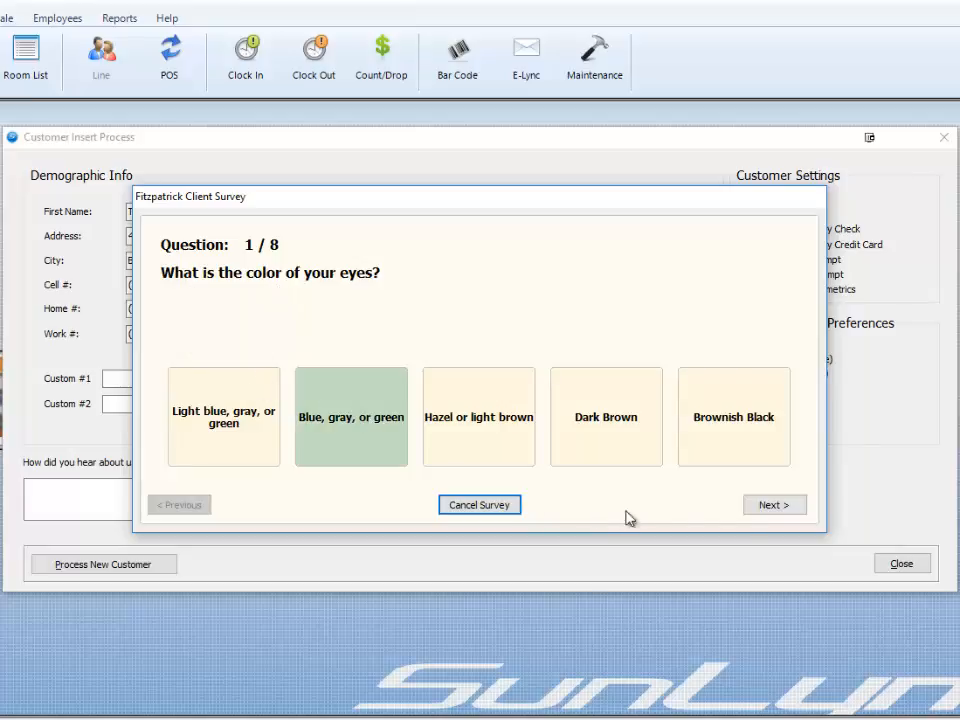
left_click(769, 513)
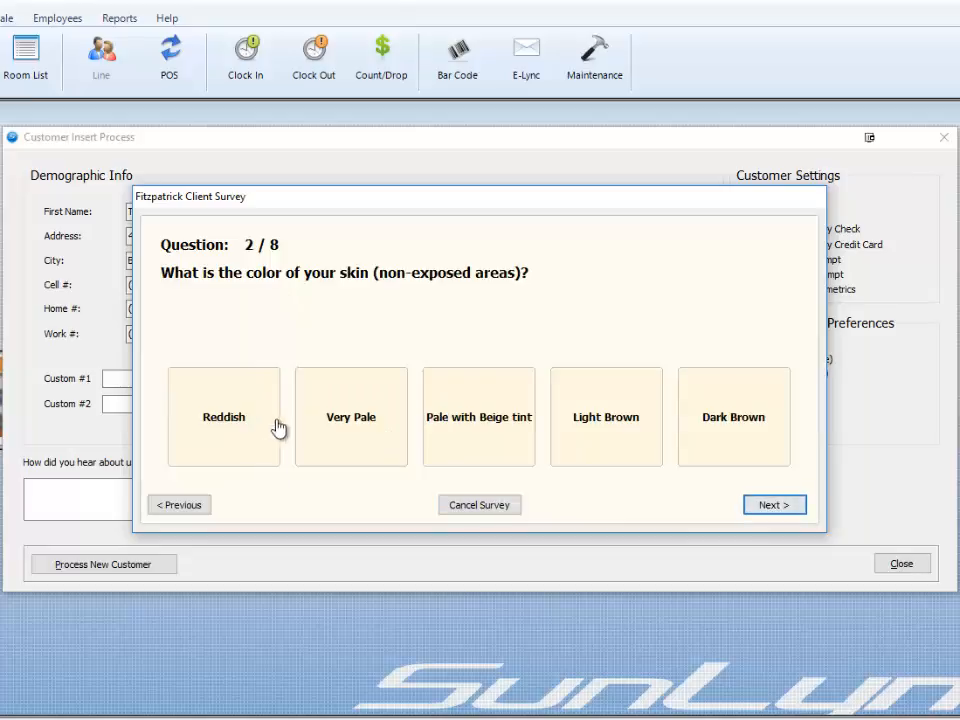
left_click(478, 436)
left_click(797, 513)
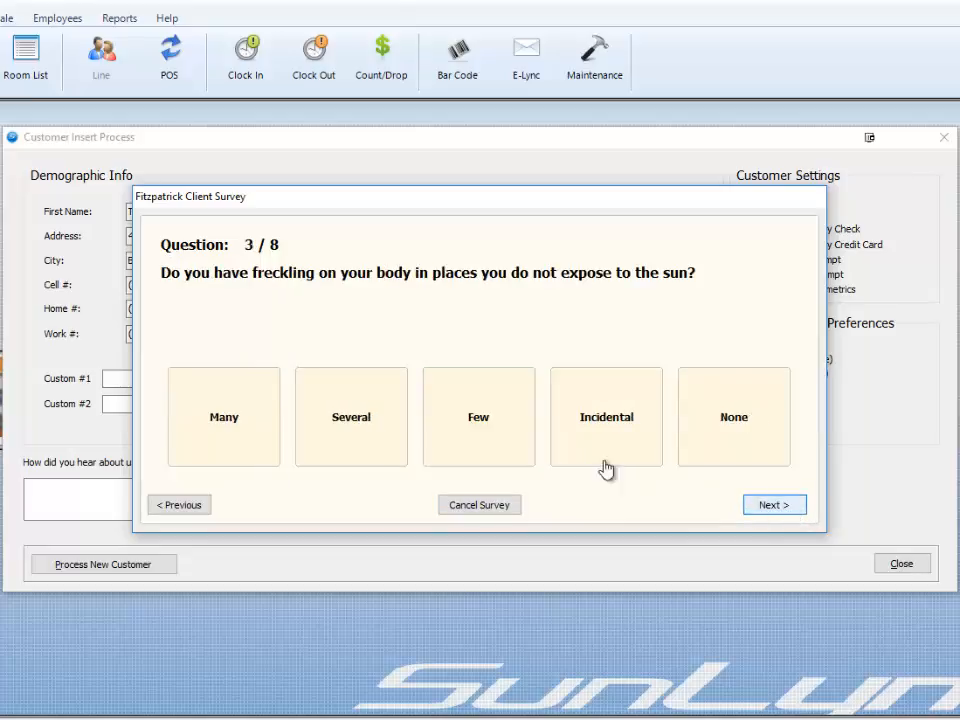
left_click(495, 435)
left_click(775, 504)
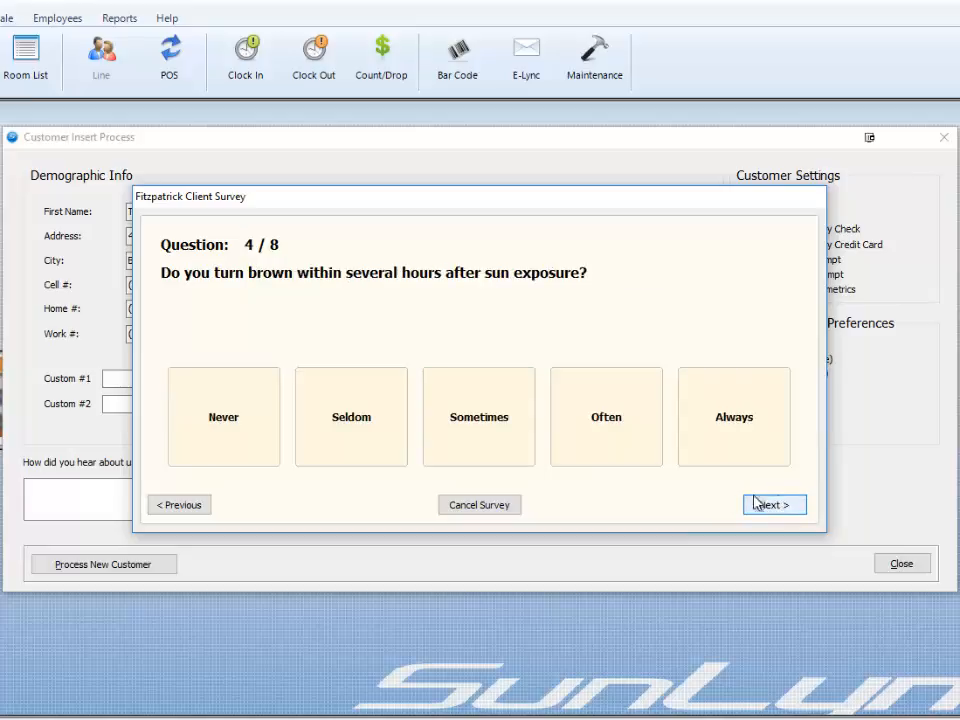
left_click(493, 442)
left_click(780, 508)
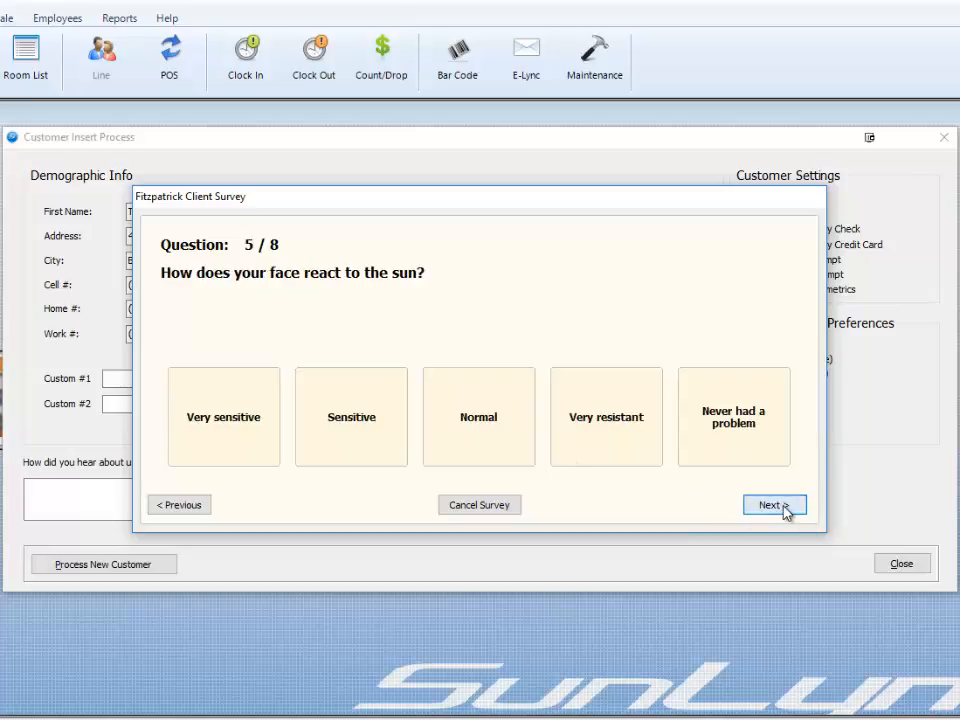
- Answer Normal face reaction, Tan very easy, Rare Burns and Chestnut/Dark Blonde hair to reach results
left_click(486, 456)
left_click(790, 506)
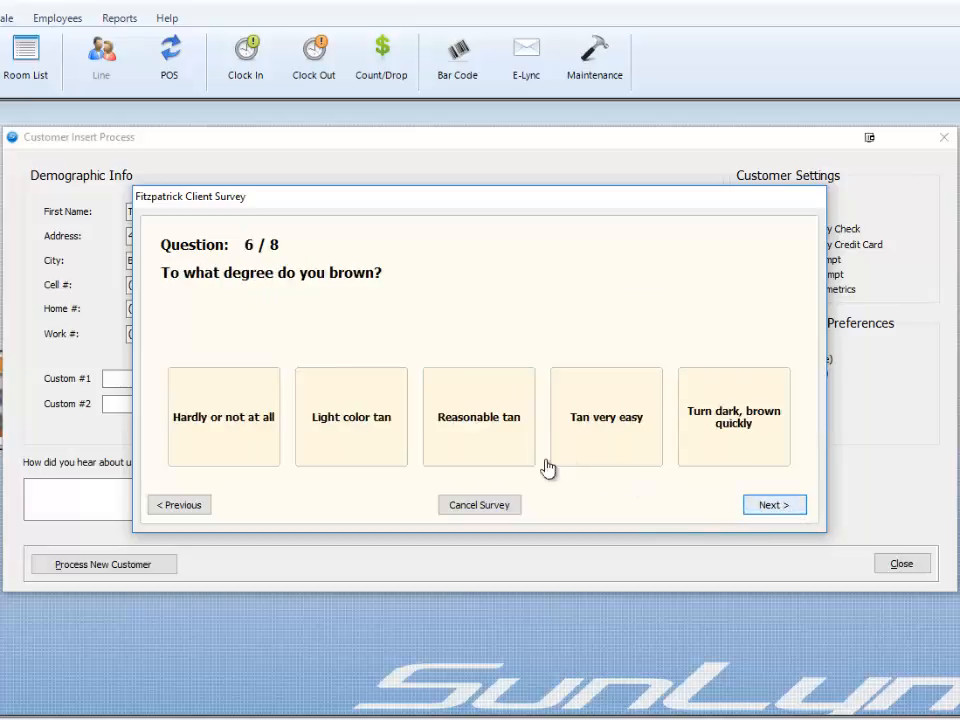
left_click(466, 435)
left_click(598, 452)
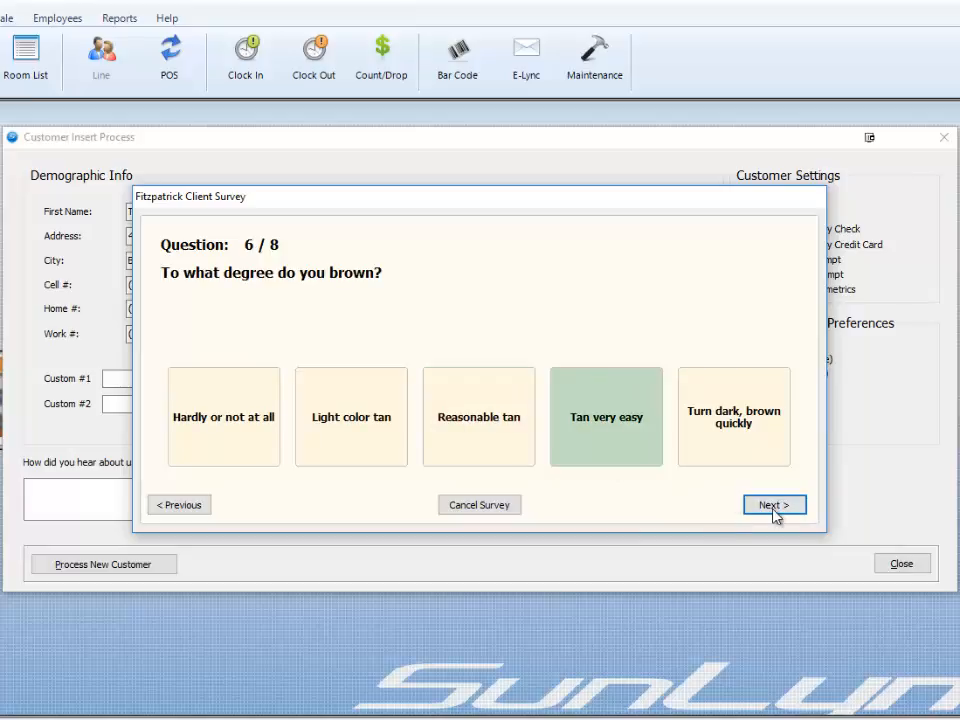
left_click(776, 508)
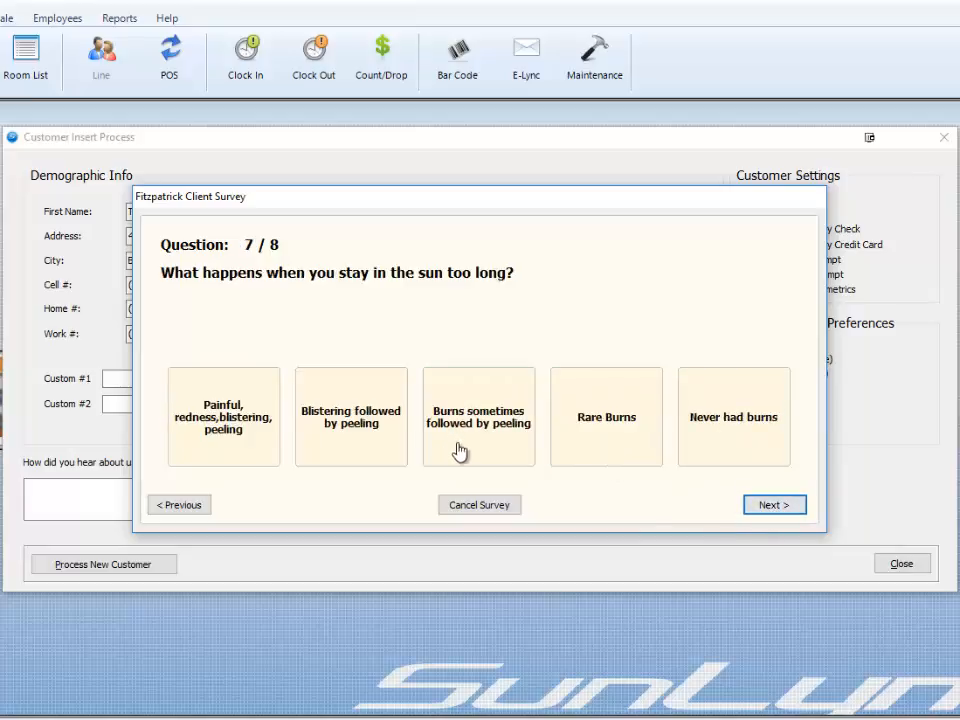
left_click(568, 446)
left_click(765, 512)
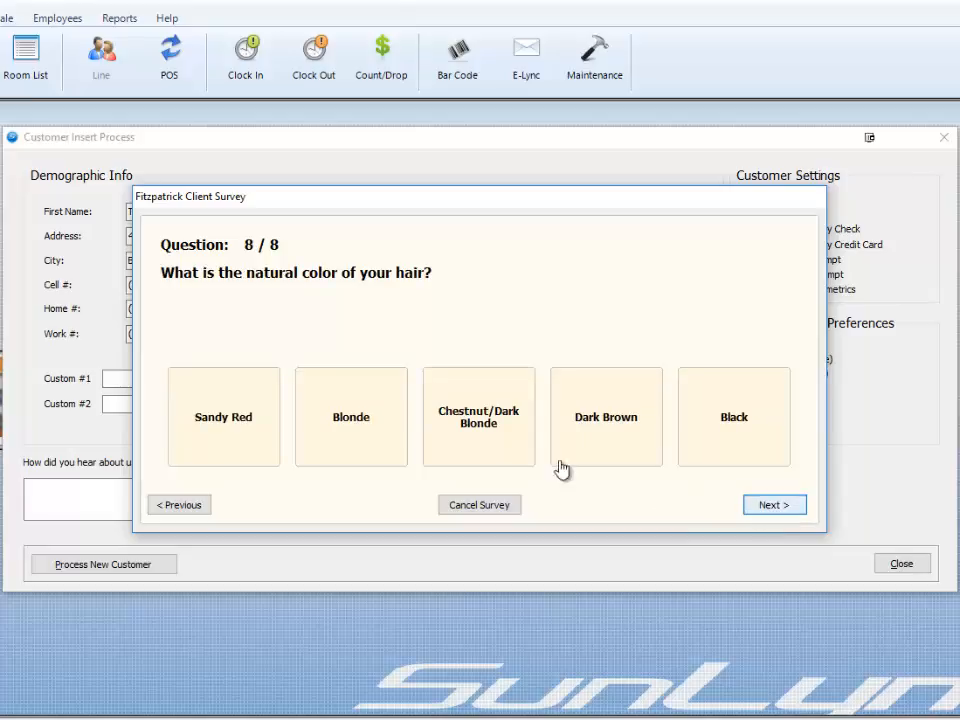
left_click(515, 445)
left_click(766, 506)
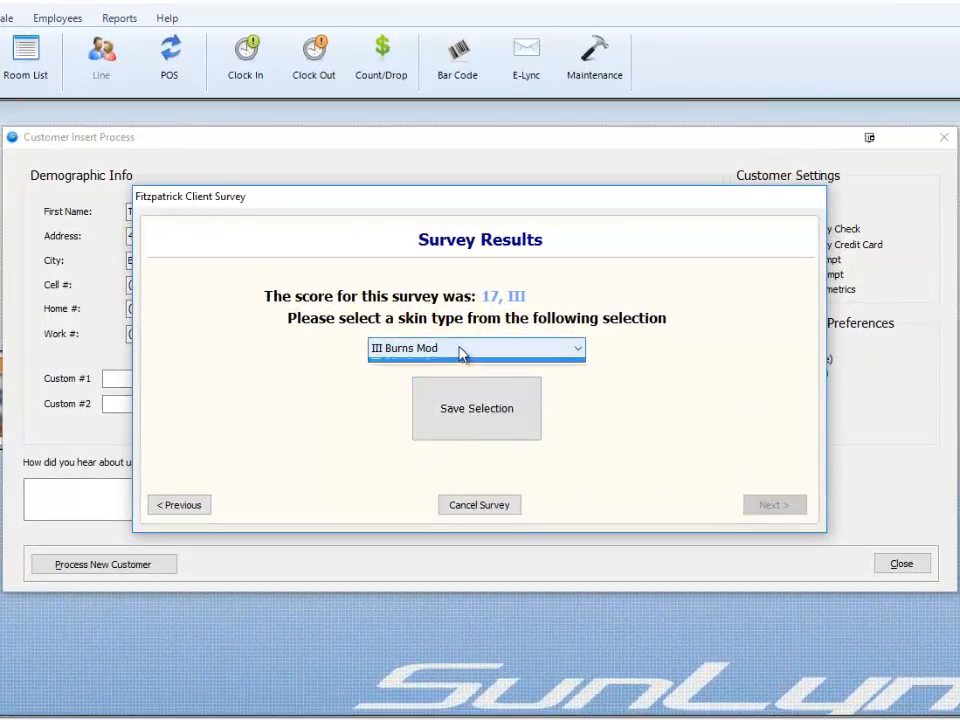
- Save skin type III Burns Mod to the customer, process the new customer and dismiss the e-mail warning
left_click(462, 364)
left_click(463, 411)
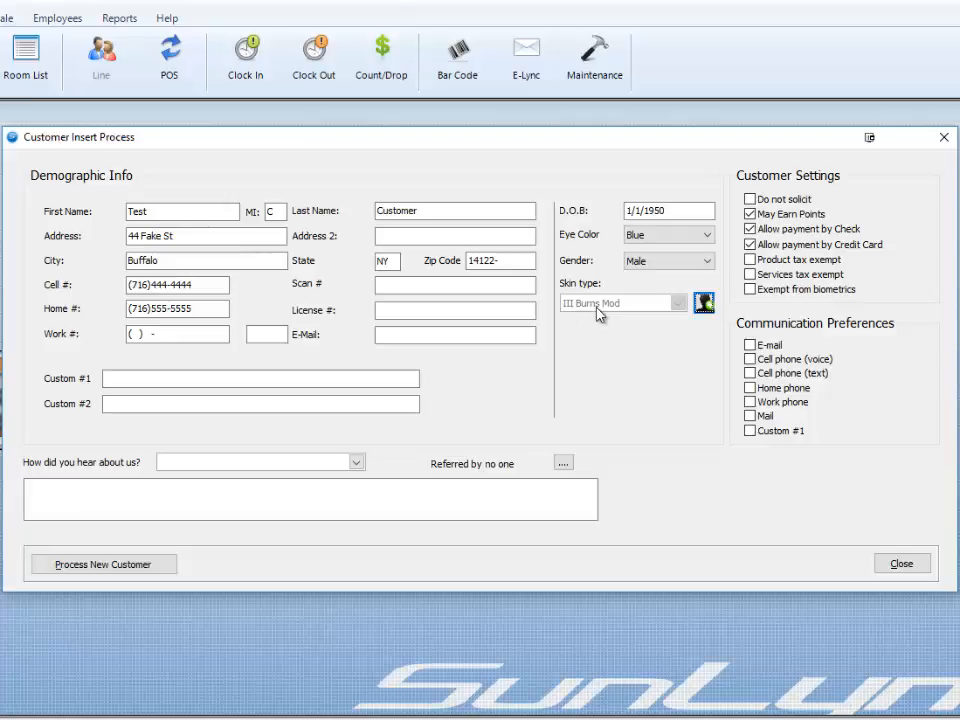
left_click(88, 565)
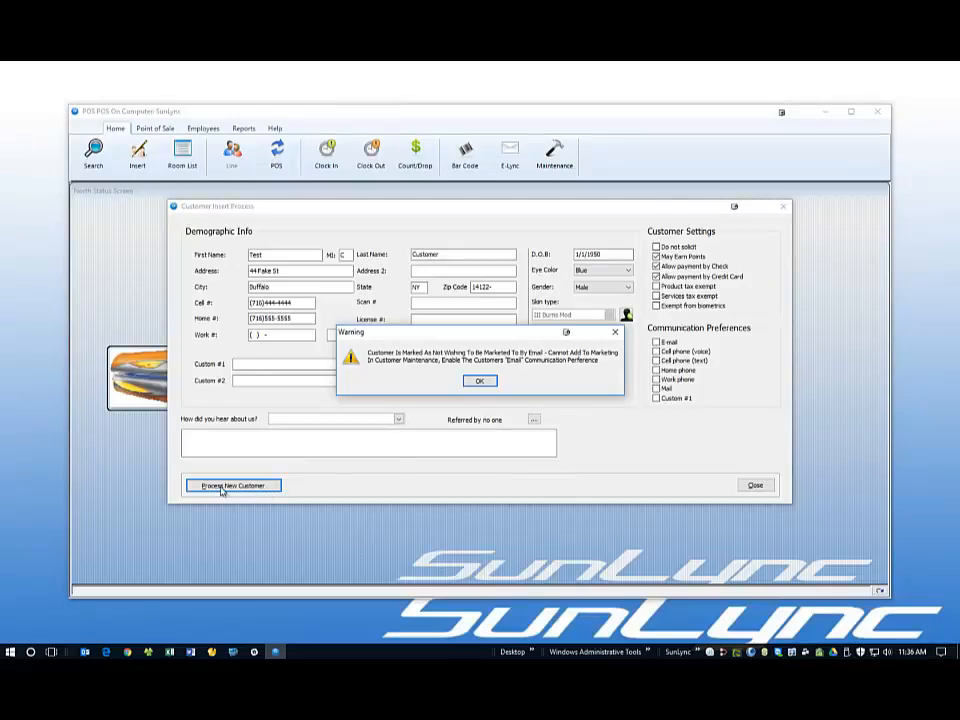
key("Return")
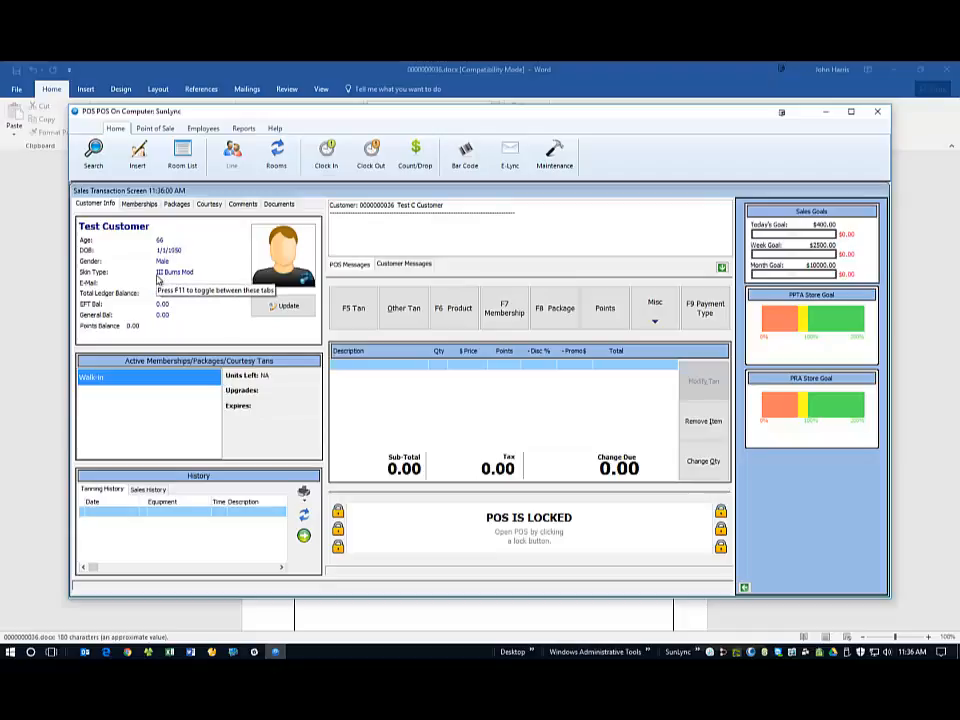